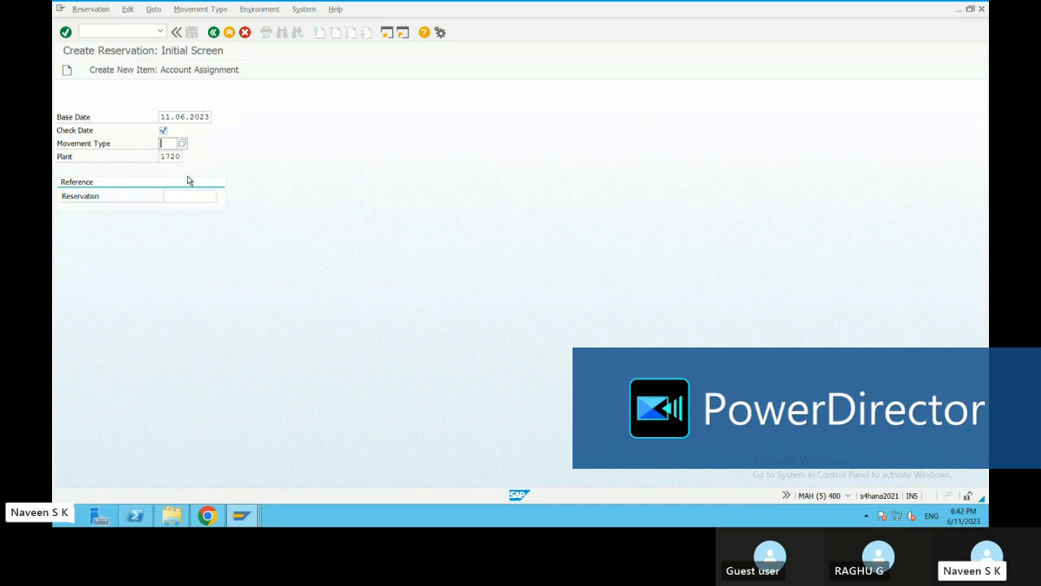
Set the movement type to 201, consumption for cost center from warehouse, and proceed to the new items entry
{"action": "type", "text": "201"}
{"action": "left_click", "coordinate": [181, 146]}
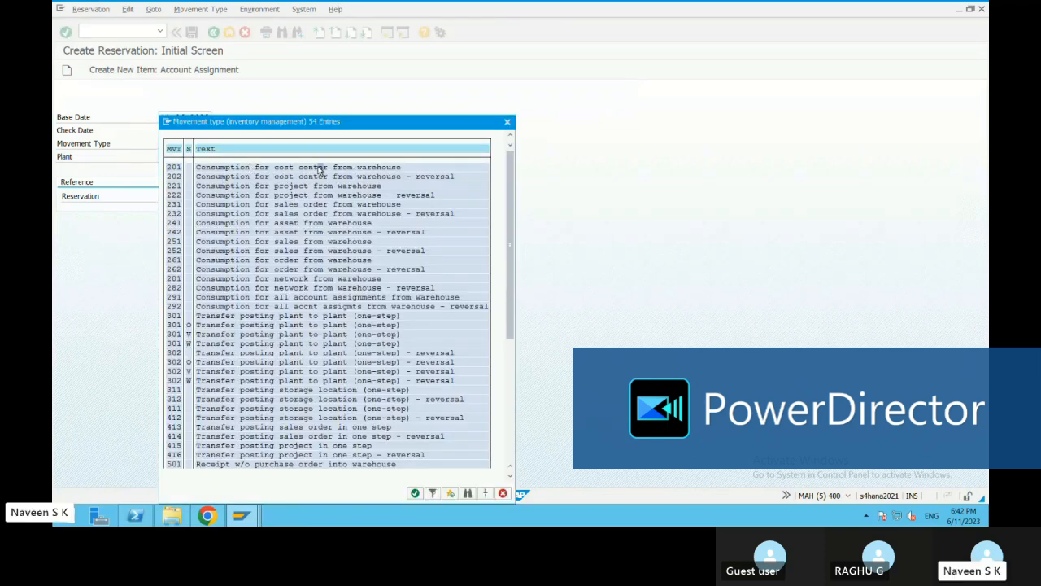
{"action": "double_click", "coordinate": [323, 169]}
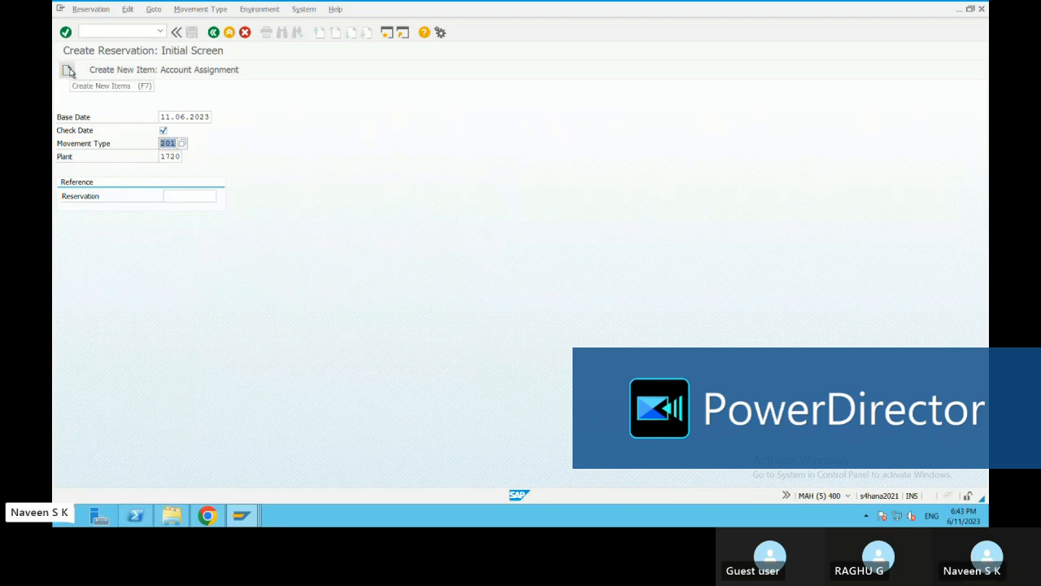
{"action": "left_click", "coordinate": [66, 32]}
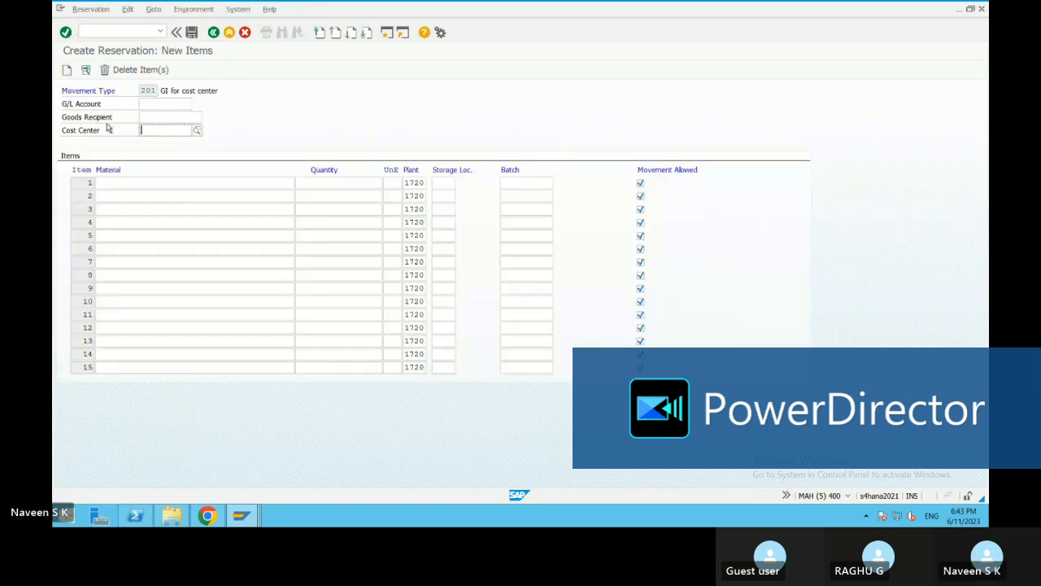
Look up a plant 1720 material in the Materials List session and return to the reservation items
{"action": "left_click", "coordinate": [176, 181]}
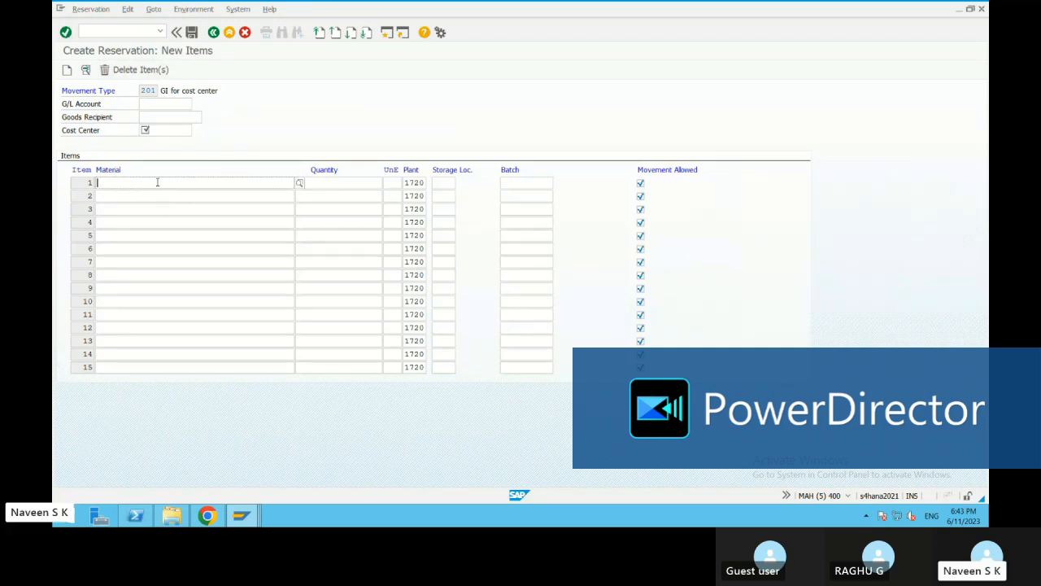
{"action": "left_click", "coordinate": [328, 180]}
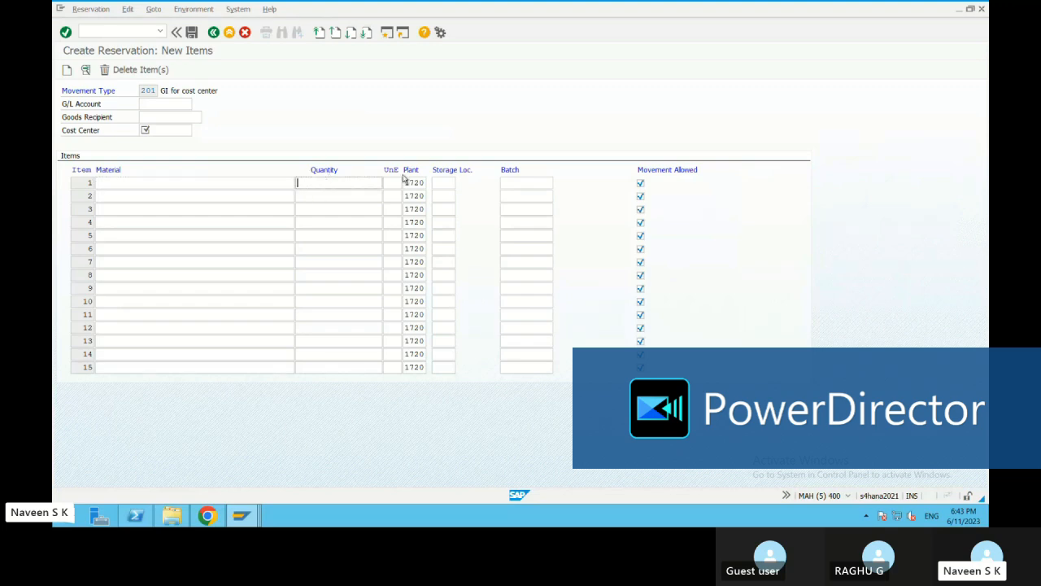
{"action": "left_click", "coordinate": [454, 182]}
{"action": "left_click", "coordinate": [242, 515]}
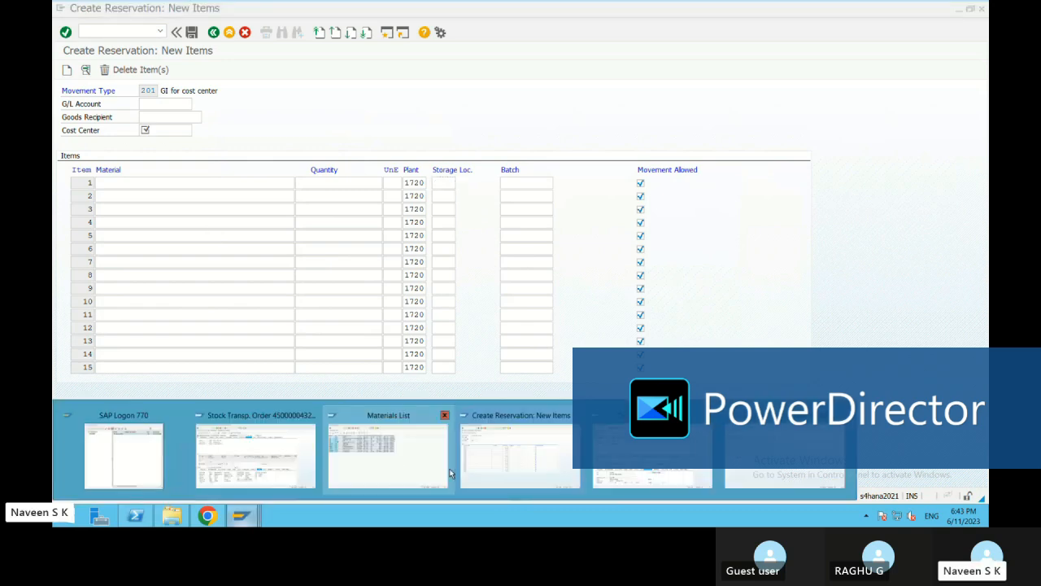
{"action": "mouse_move", "coordinate": [244, 473]}
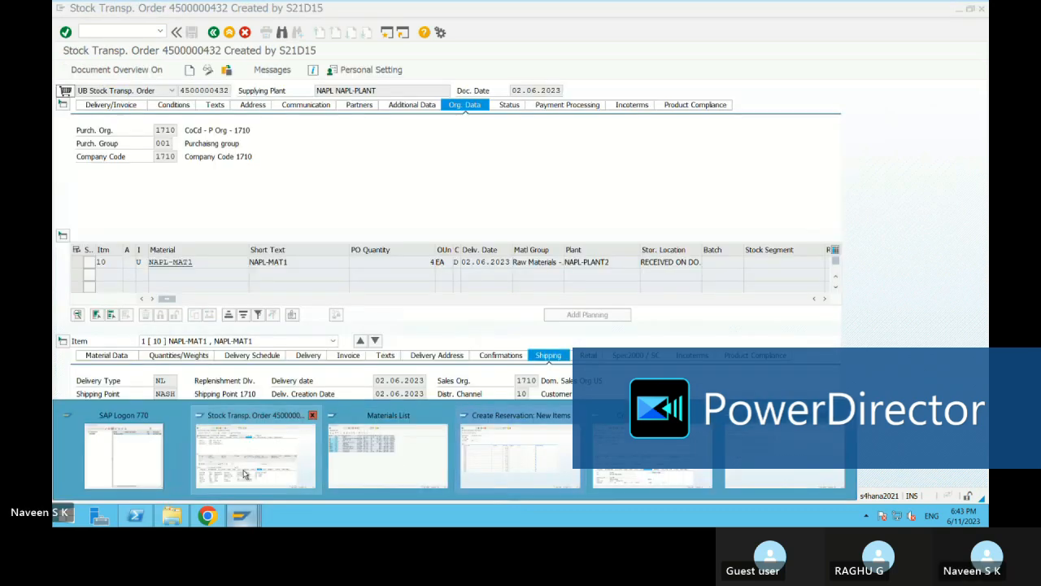
{"action": "mouse_move", "coordinate": [367, 474]}
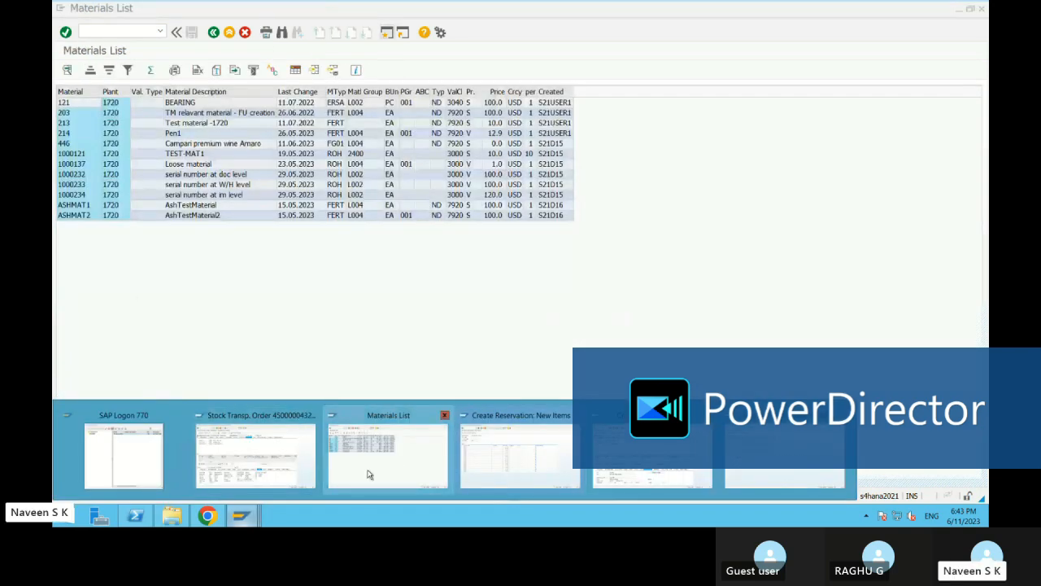
{"action": "left_click", "coordinate": [367, 475]}
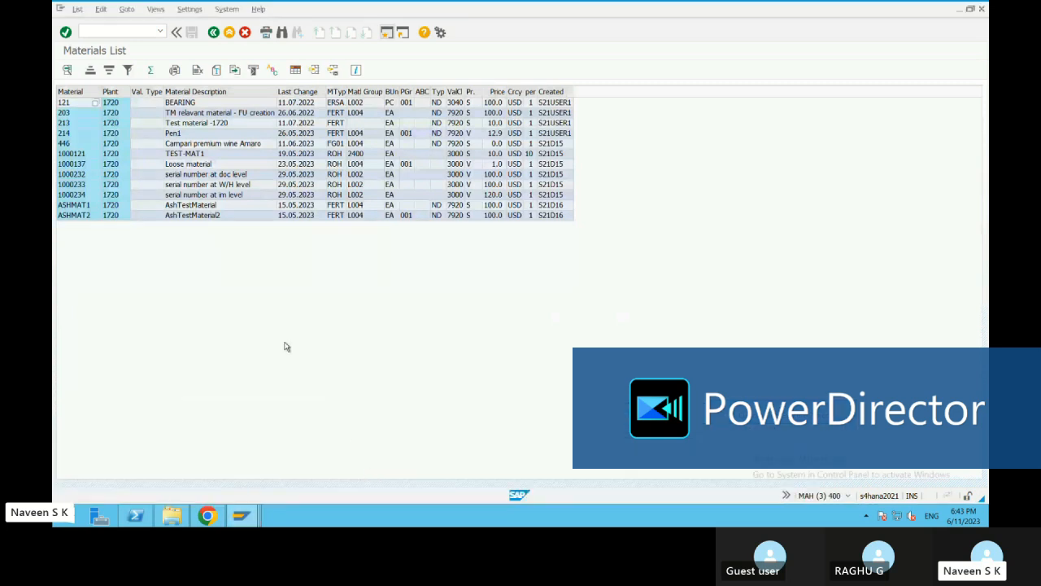
{"action": "key", "text": "alt+Tab"}
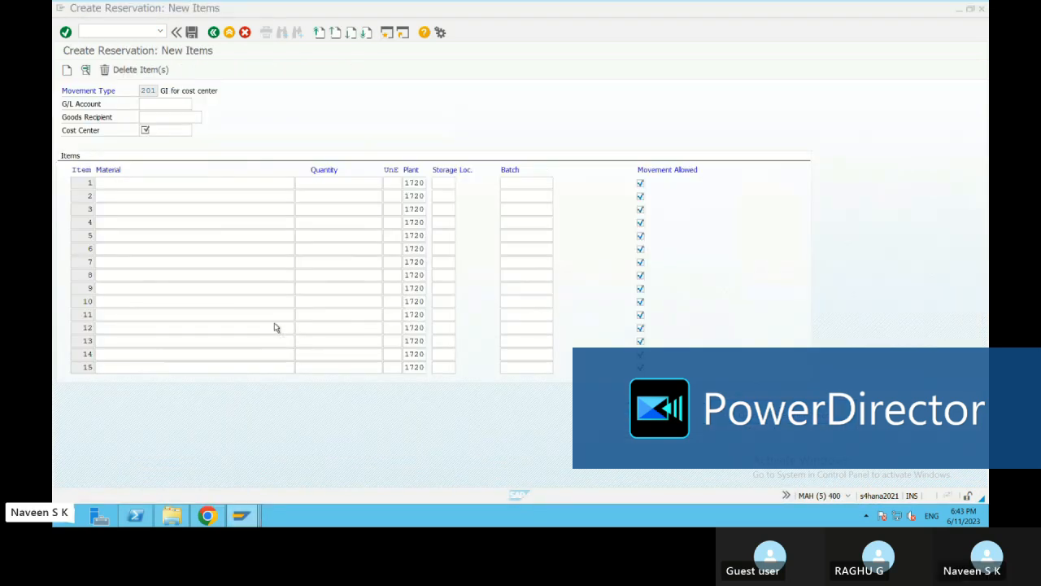
Fill in reservation item 1 with material 203, quantity 10 and storage location 176S (Warehouse)
{"action": "type", "text": "203"}
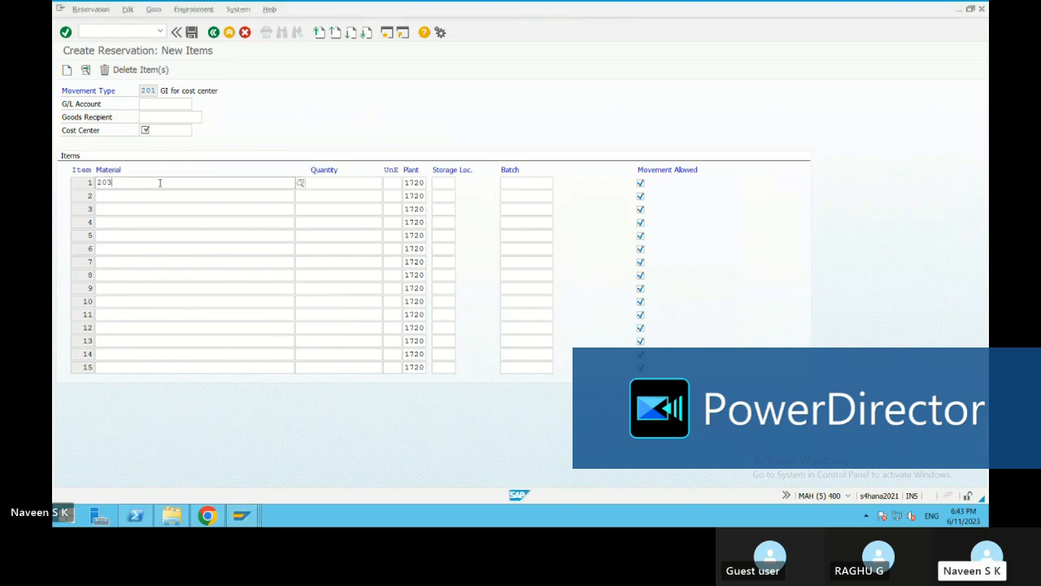
{"action": "left_click", "coordinate": [132, 209]}
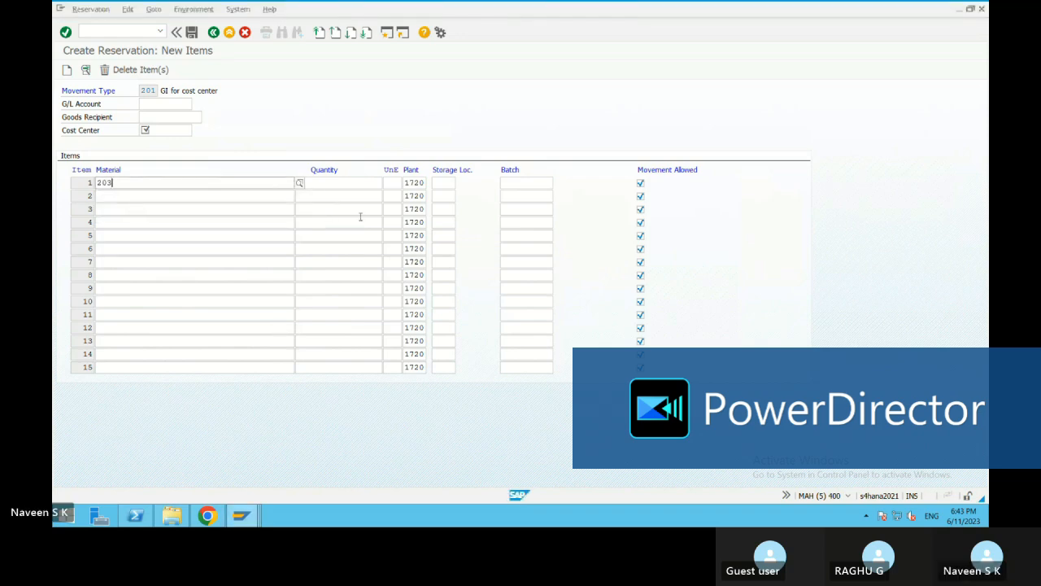
{"action": "left_click", "coordinate": [338, 184]}
{"action": "type", "text": "10"}
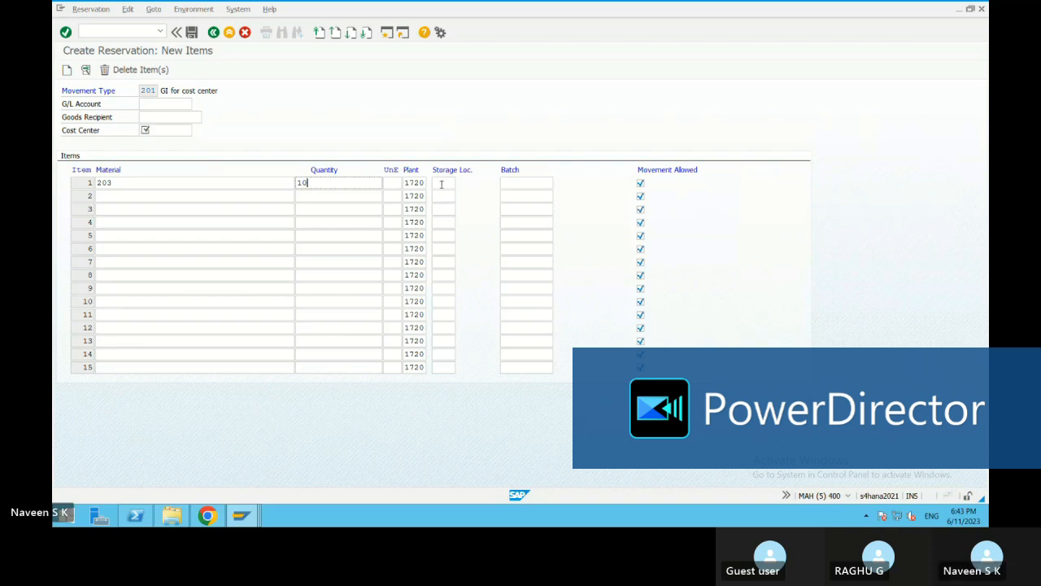
{"action": "left_click", "coordinate": [440, 184]}
{"action": "left_click", "coordinate": [459, 184]}
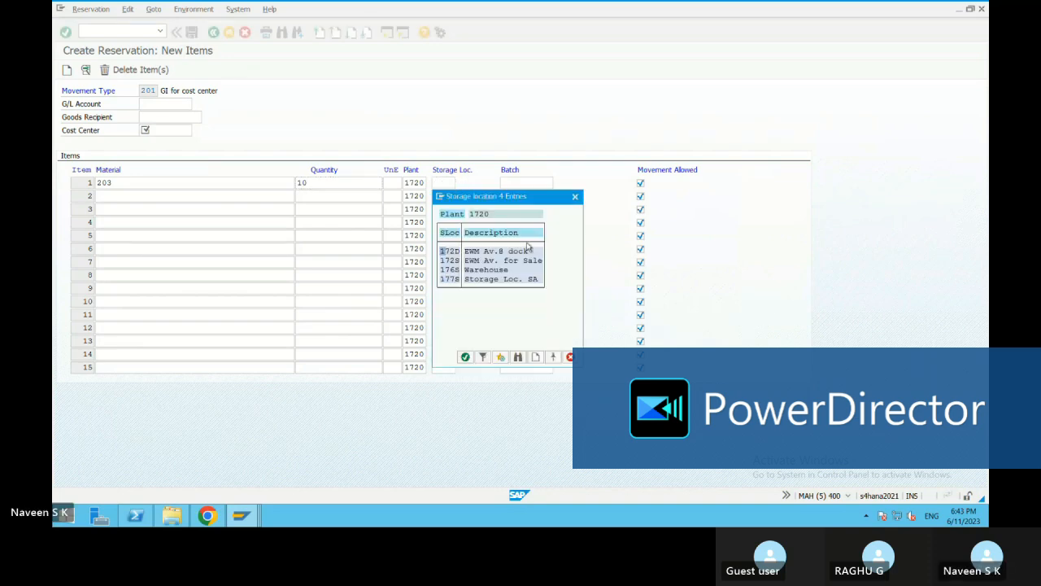
{"action": "double_click", "coordinate": [479, 270]}
{"action": "key", "text": "Return"}
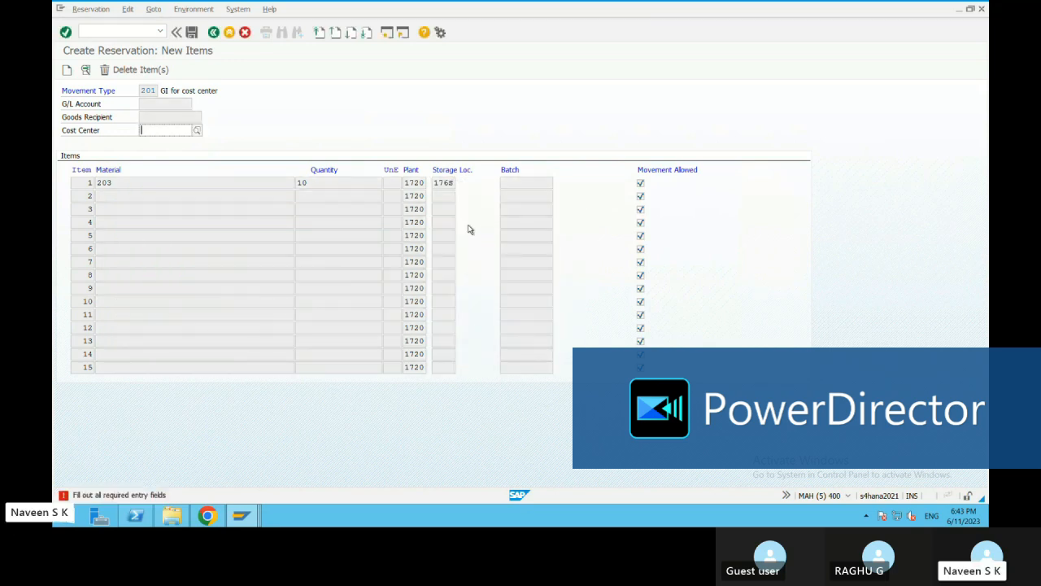
Look up and assign cost center 17100100 of controlling area A000 to the reservation and open the item's details
{"action": "left_click", "coordinate": [522, 184]}
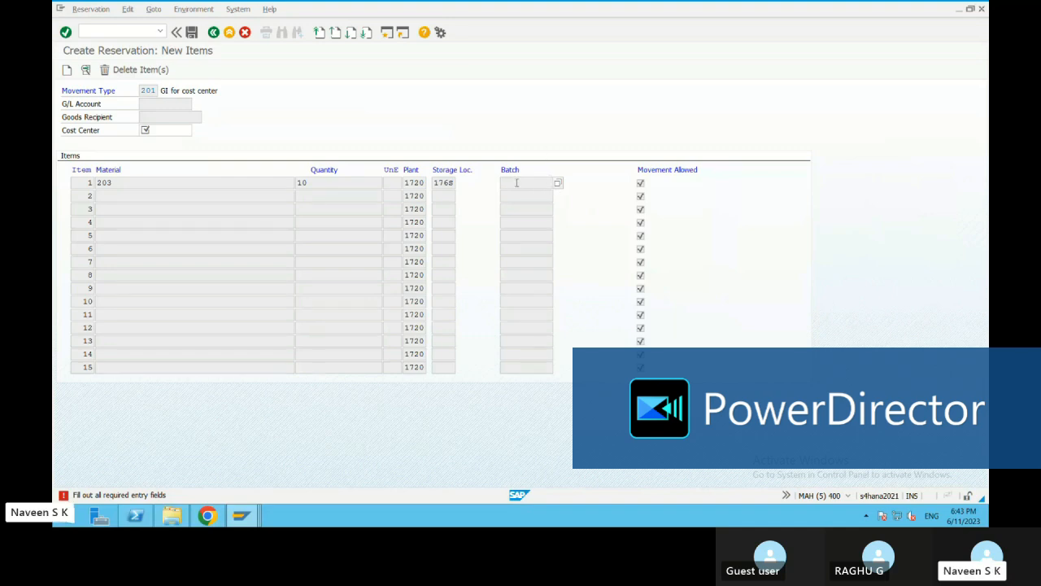
{"action": "left_click", "coordinate": [162, 129]}
{"action": "left_click", "coordinate": [196, 132]}
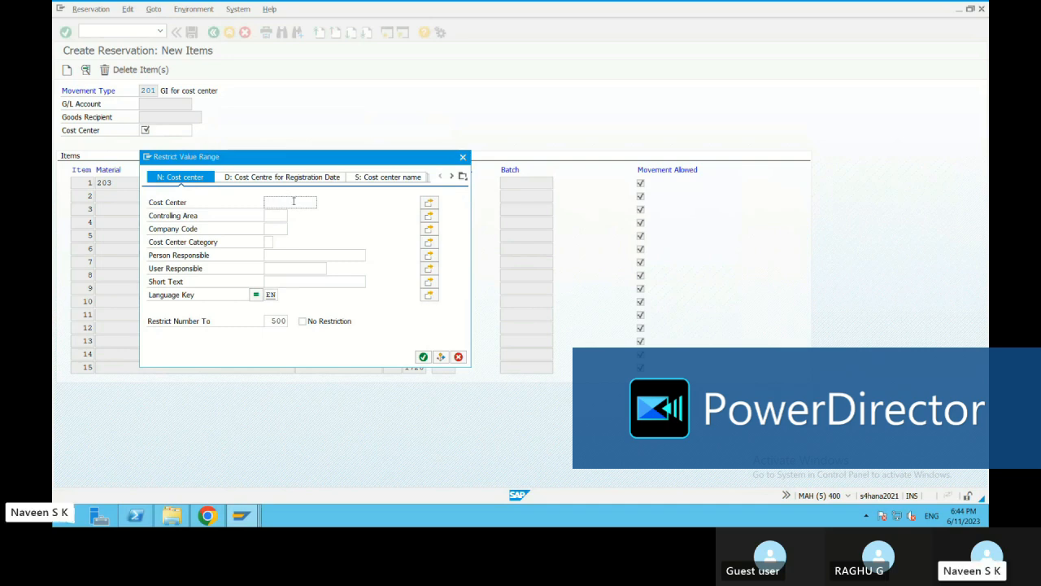
{"action": "left_click", "coordinate": [461, 178]}
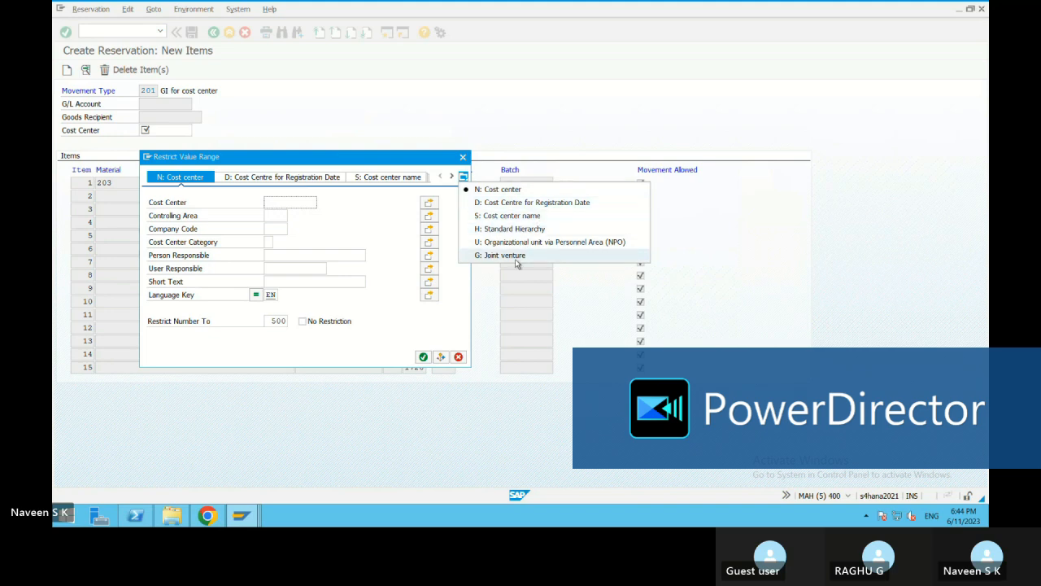
{"action": "left_click", "coordinate": [343, 249]}
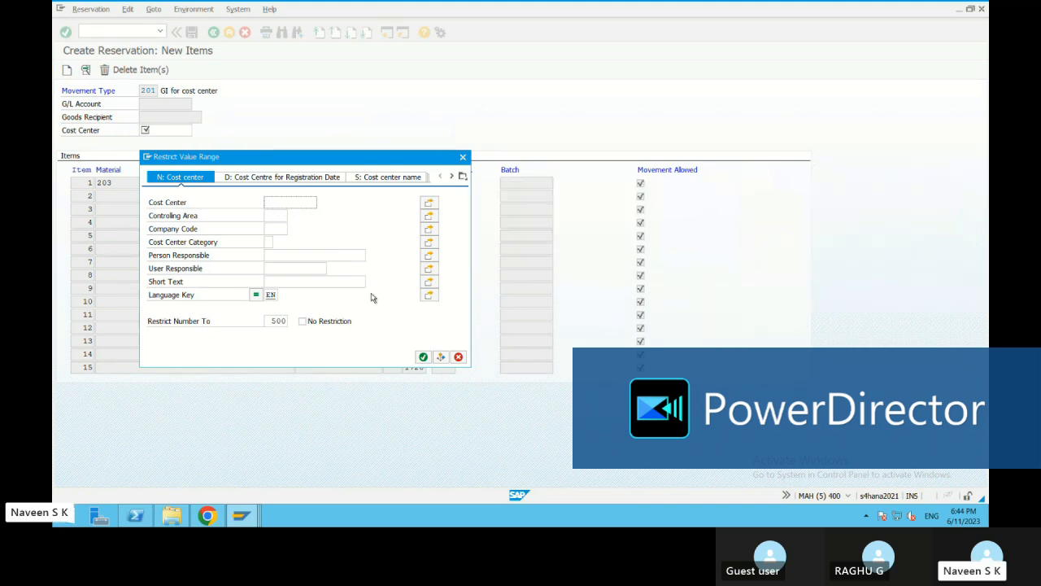
{"action": "left_click", "coordinate": [424, 356]}
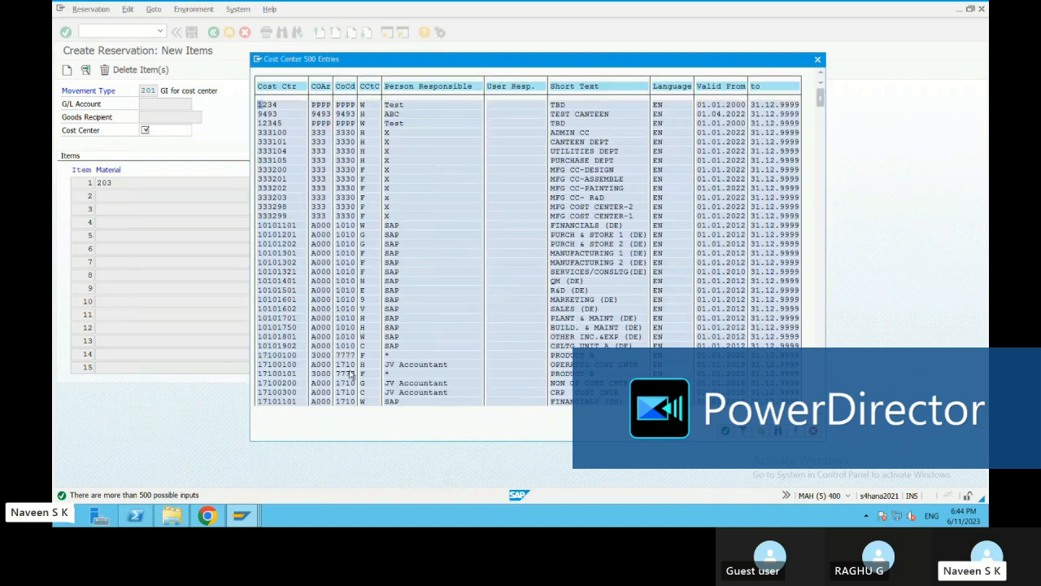
{"action": "double_click", "coordinate": [286, 366]}
{"action": "key", "text": "Return"}
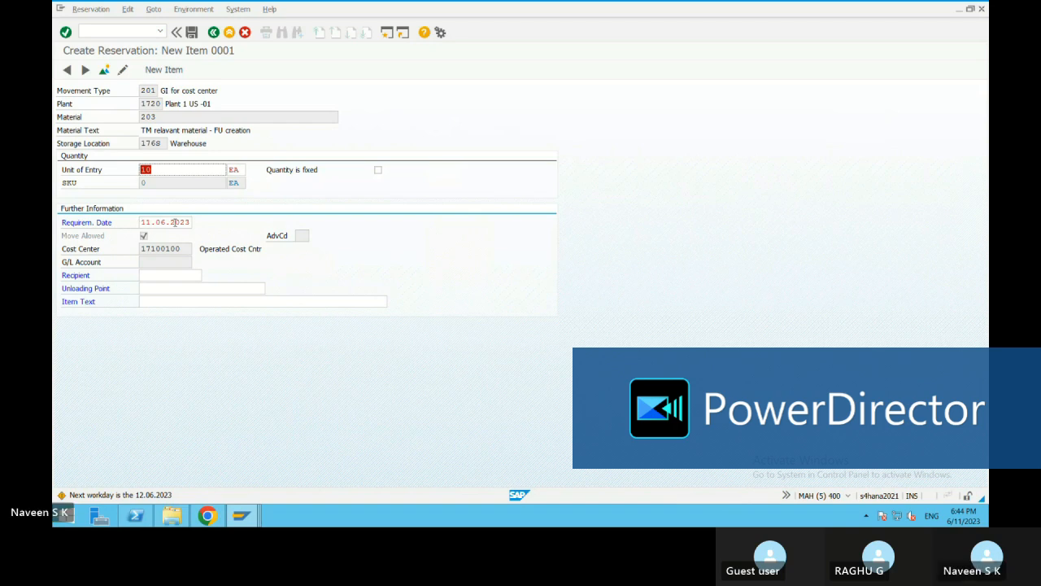
Set the requirement date of reservation item 1 to 17.06.2023 using the calendar
{"action": "left_click", "coordinate": [189, 222]}
{"action": "left_click", "coordinate": [198, 223]}
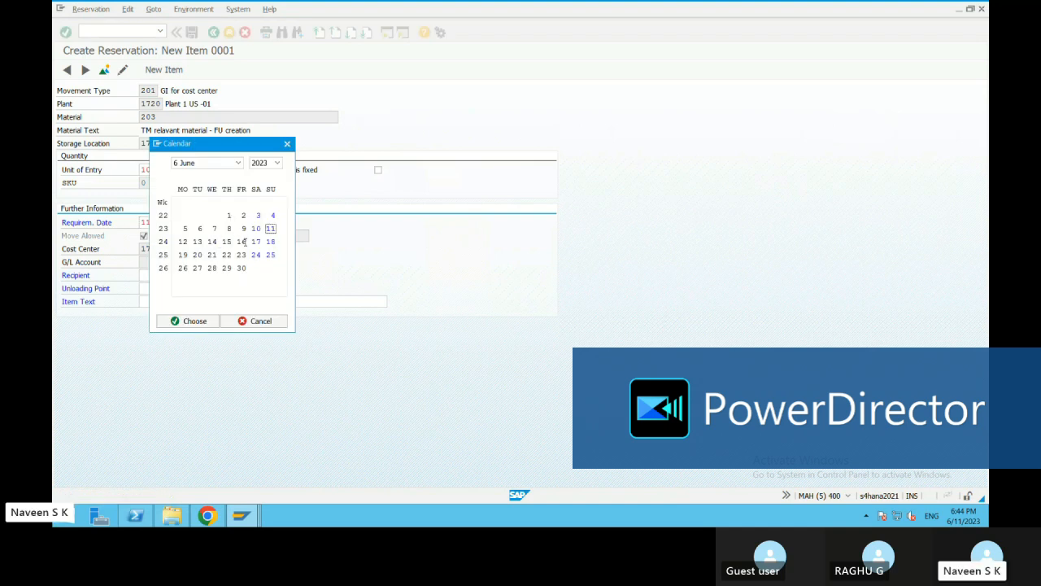
{"action": "double_click", "coordinate": [255, 241]}
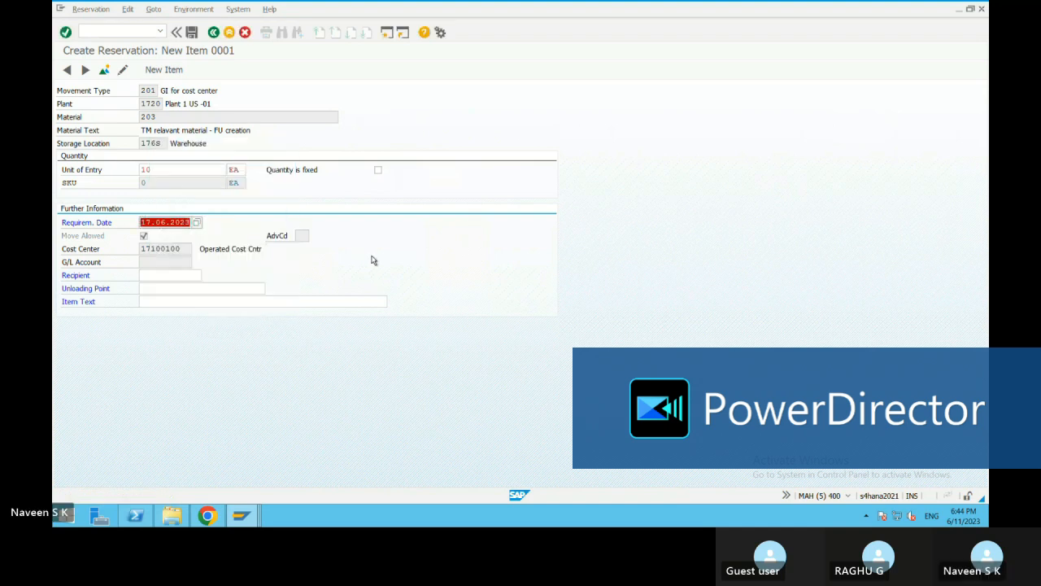
{"action": "key", "text": "Return"}
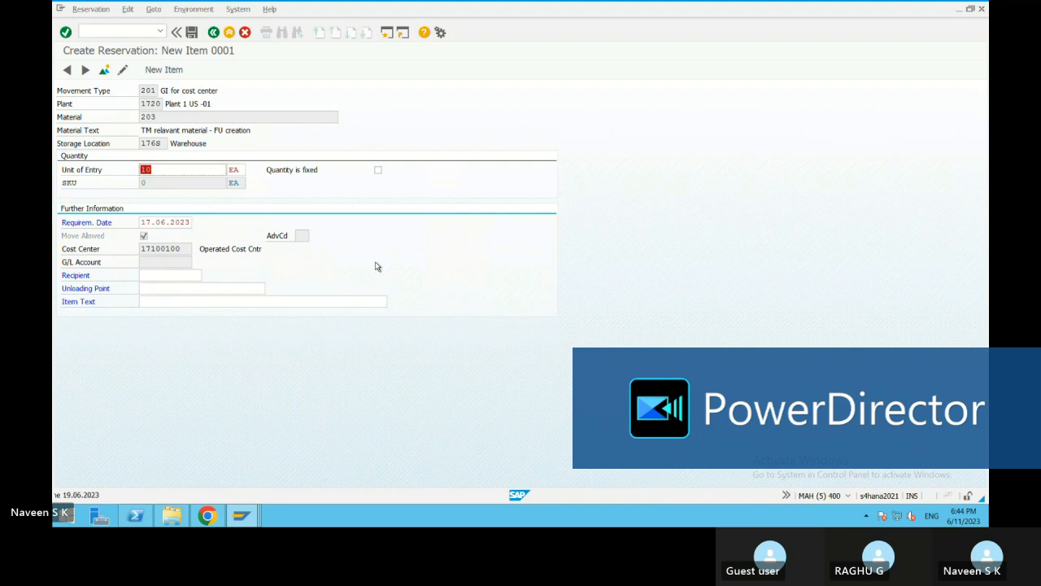
Accept the item's quantity and requirement date, and save the reservation
{"action": "left_click", "coordinate": [168, 170]}
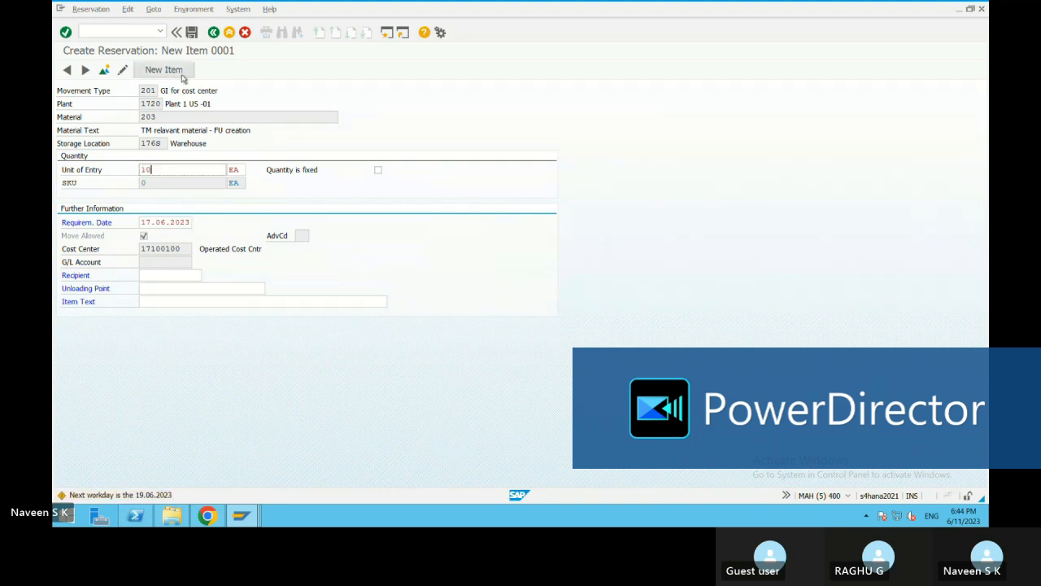
{"action": "left_click", "coordinate": [192, 33]}
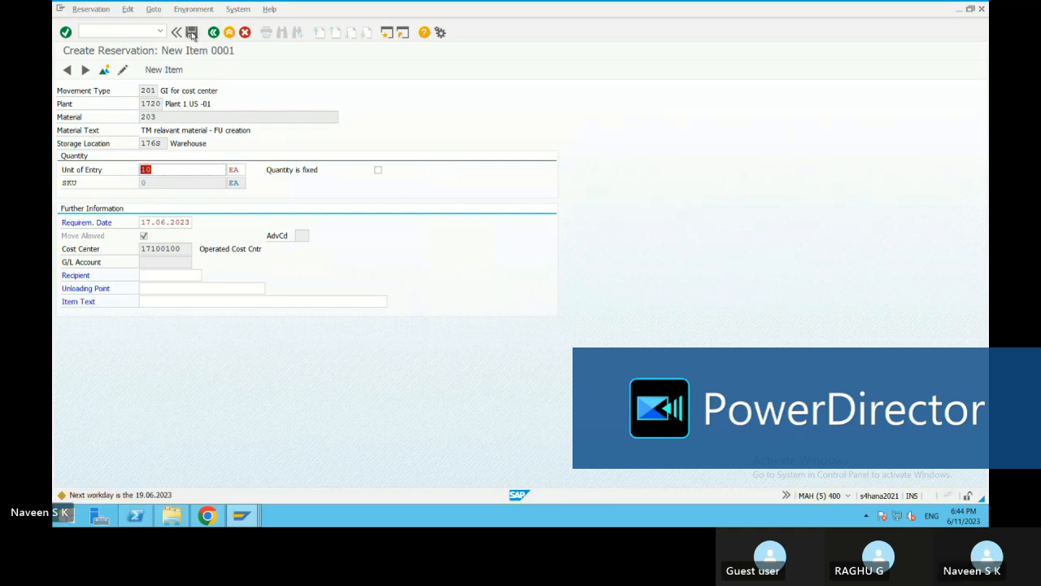
{"action": "left_click", "coordinate": [192, 35]}
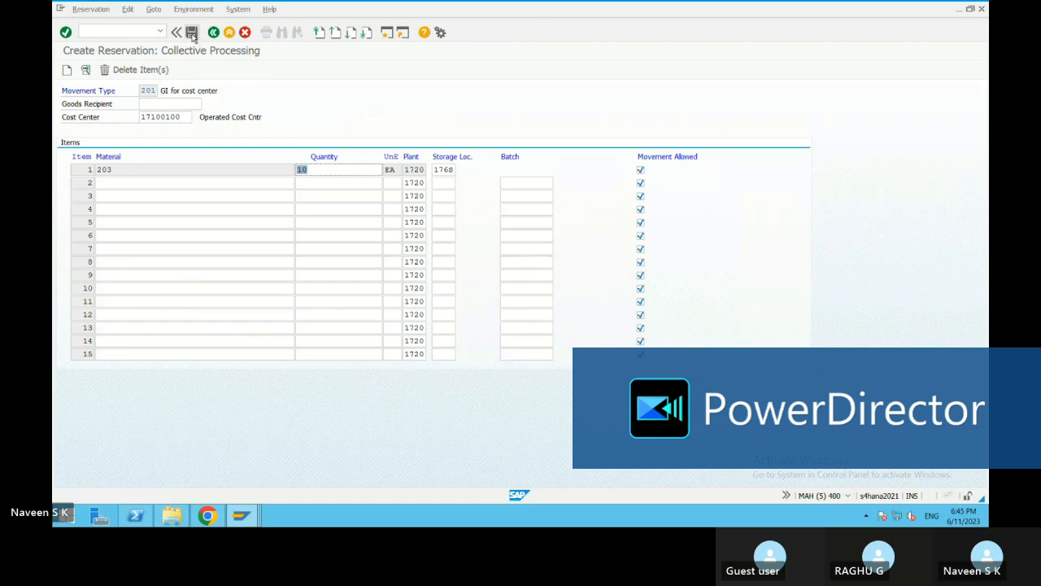
{"action": "left_click", "coordinate": [131, 179]}
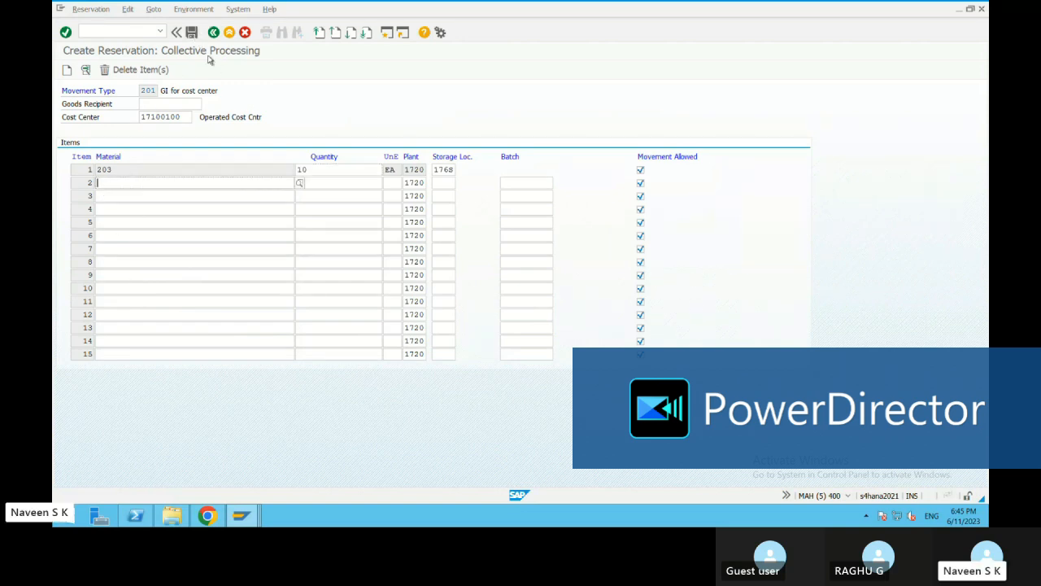
{"action": "left_click", "coordinate": [192, 33]}
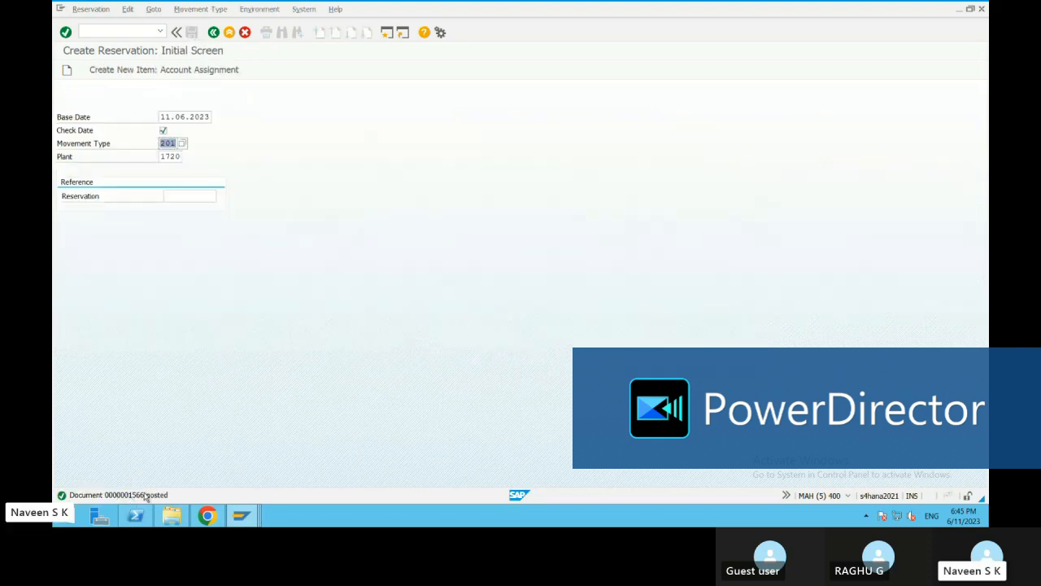
Open the posting message's details, select the document number in it, and close the details
{"action": "double_click", "coordinate": [146, 497]}
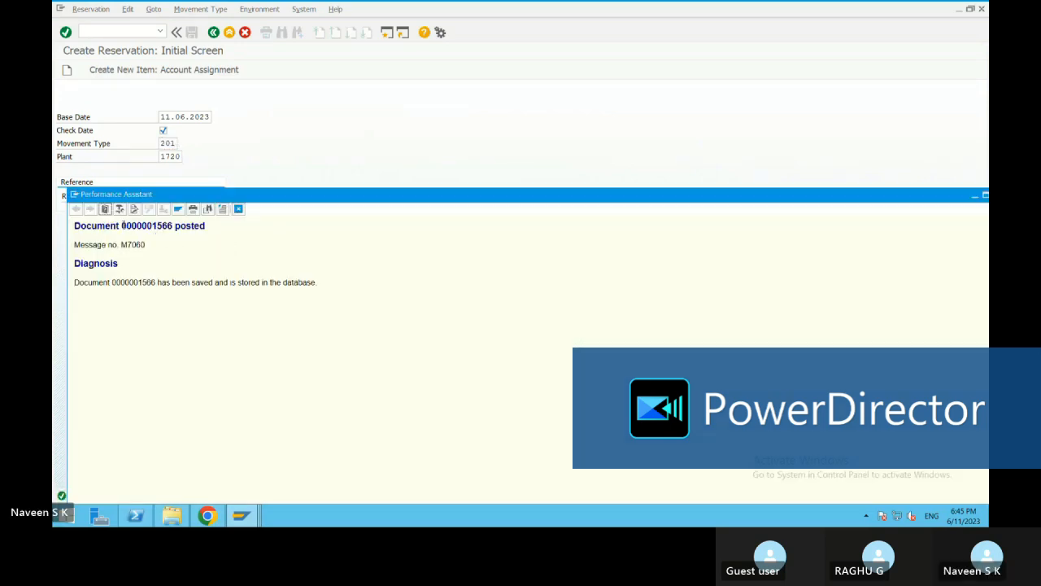
{"action": "left_click_drag", "start_coordinate": [122, 226], "coordinate": [169, 226]}
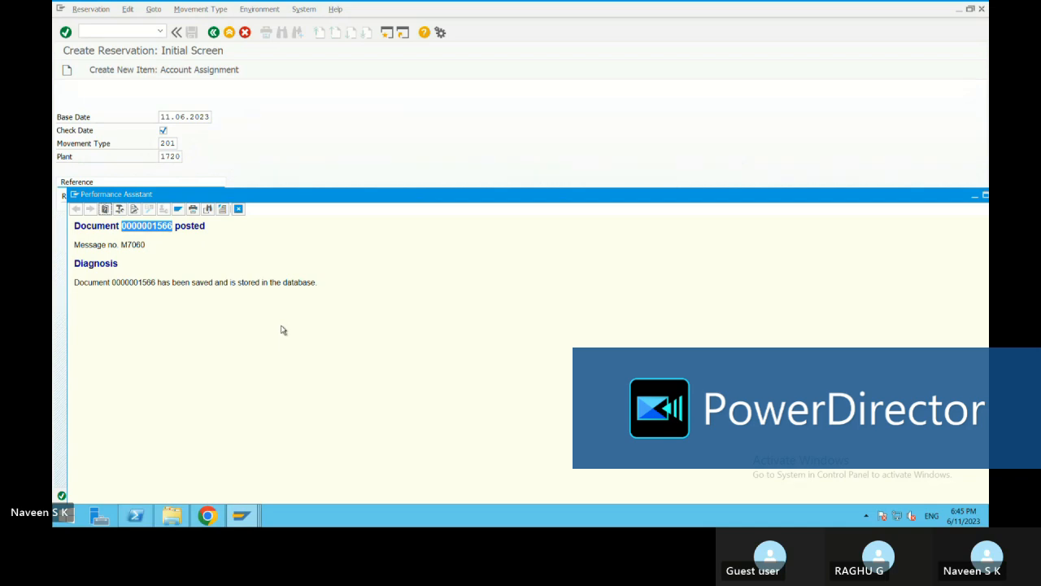
{"action": "left_click_drag", "start_coordinate": [567, 194], "coordinate": [533, 84]}
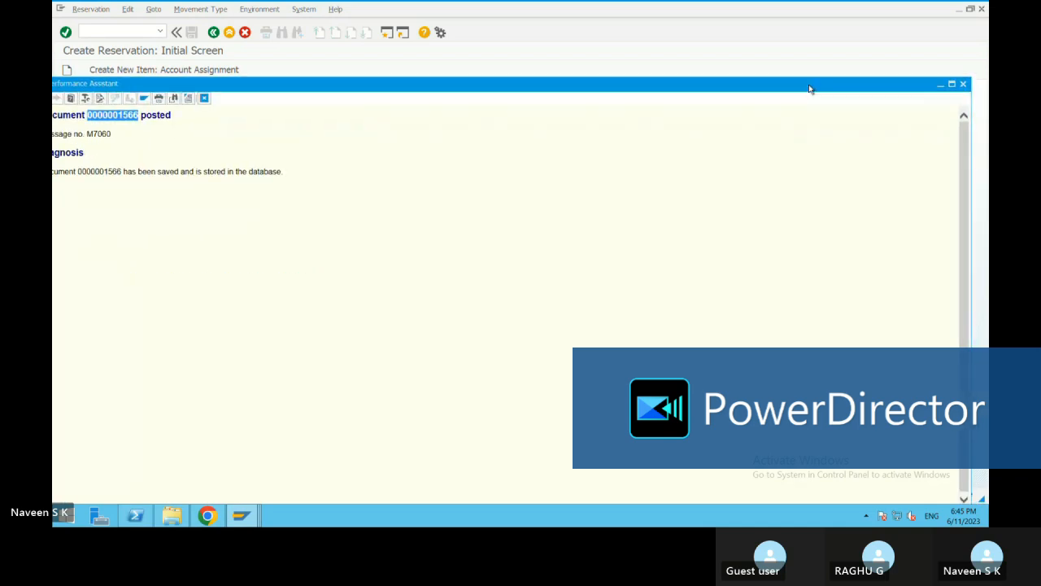
{"action": "left_click", "coordinate": [963, 84]}
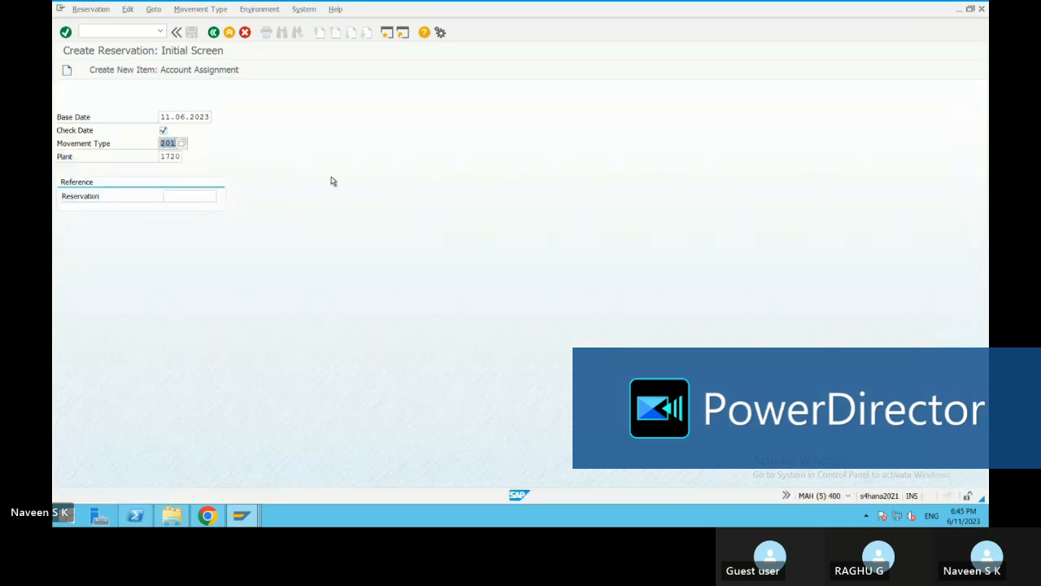
Leave reservation creation and start transaction mb23 to display a reservation
{"action": "left_click", "coordinate": [213, 32]}
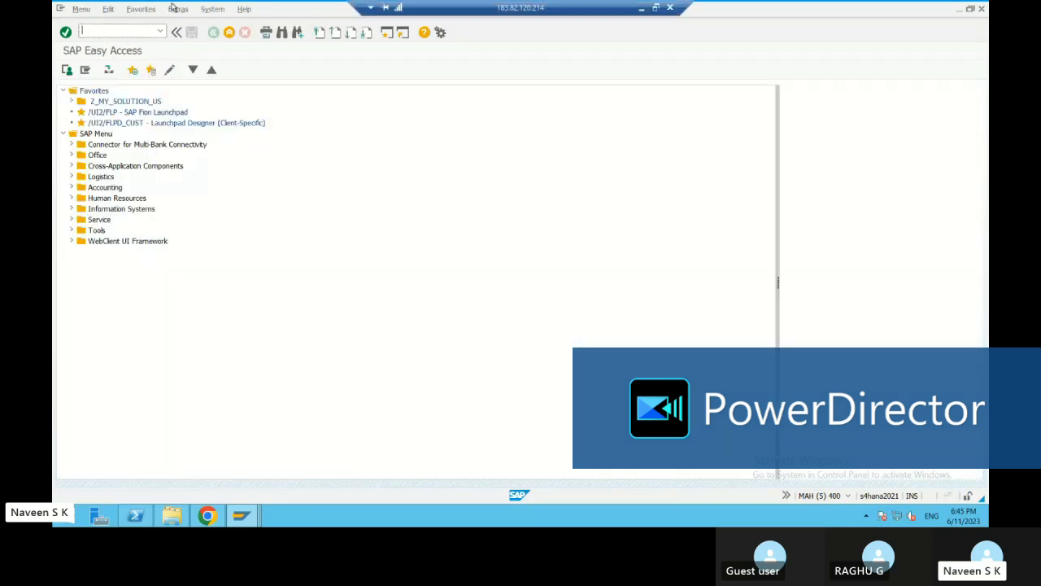
{"action": "type", "text": "mb23"}
{"action": "key", "text": "Return"}
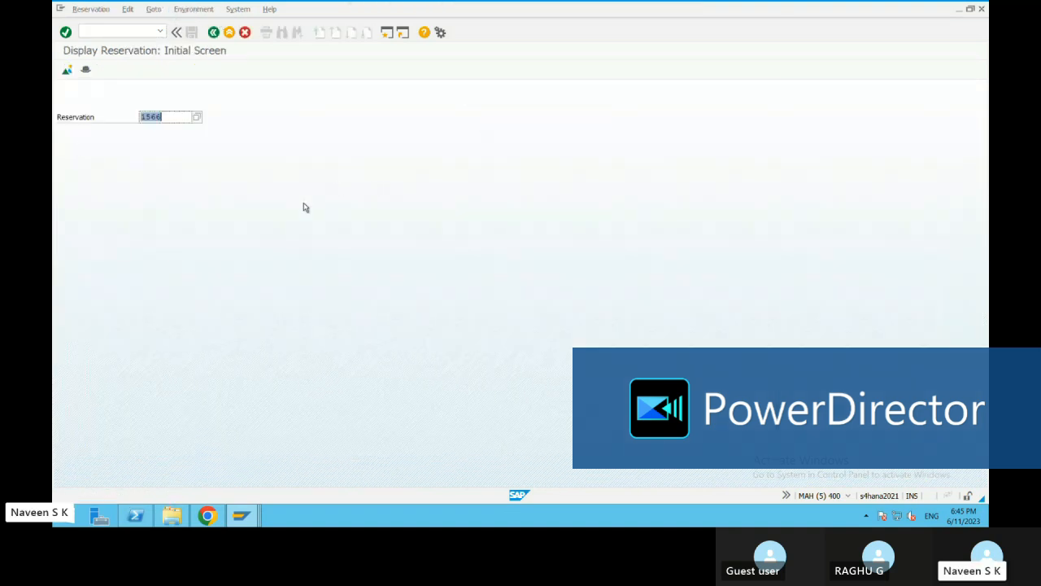
Display reservation 1566 and examine its cost center and the item's quantity
{"action": "left_click", "coordinate": [65, 32]}
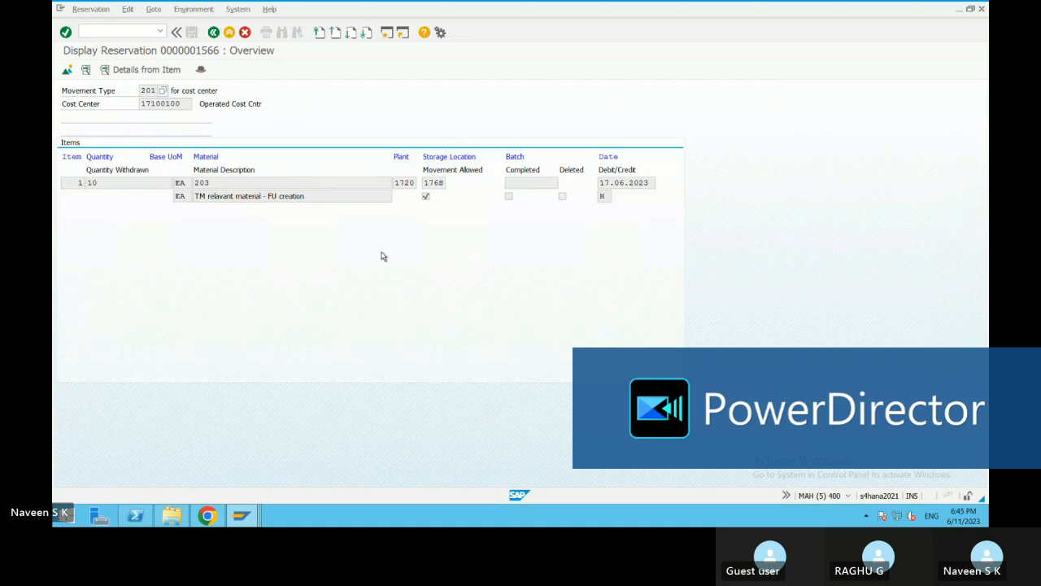
{"action": "left_click", "coordinate": [183, 103]}
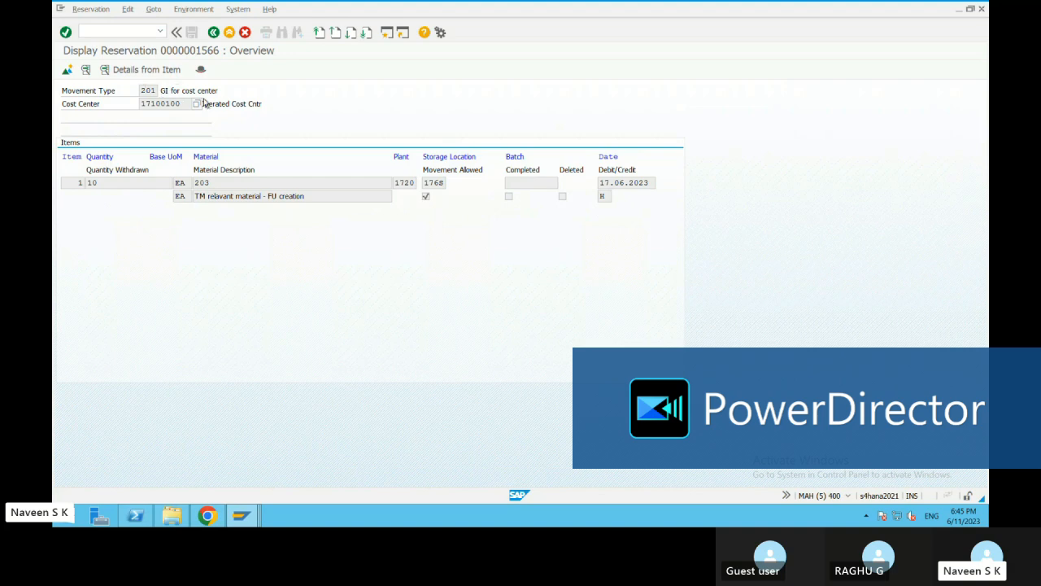
{"action": "left_click_drag", "start_coordinate": [147, 104], "coordinate": [184, 103]}
{"action": "left_click", "coordinate": [188, 104]}
{"action": "left_click_drag", "start_coordinate": [102, 182], "coordinate": [80, 183]}
{"action": "left_click", "coordinate": [413, 215]}
Switch reservation 1566 to change mode, clear Movement Allowed for item 1, and save
{"action": "left_click", "coordinate": [90, 9]}
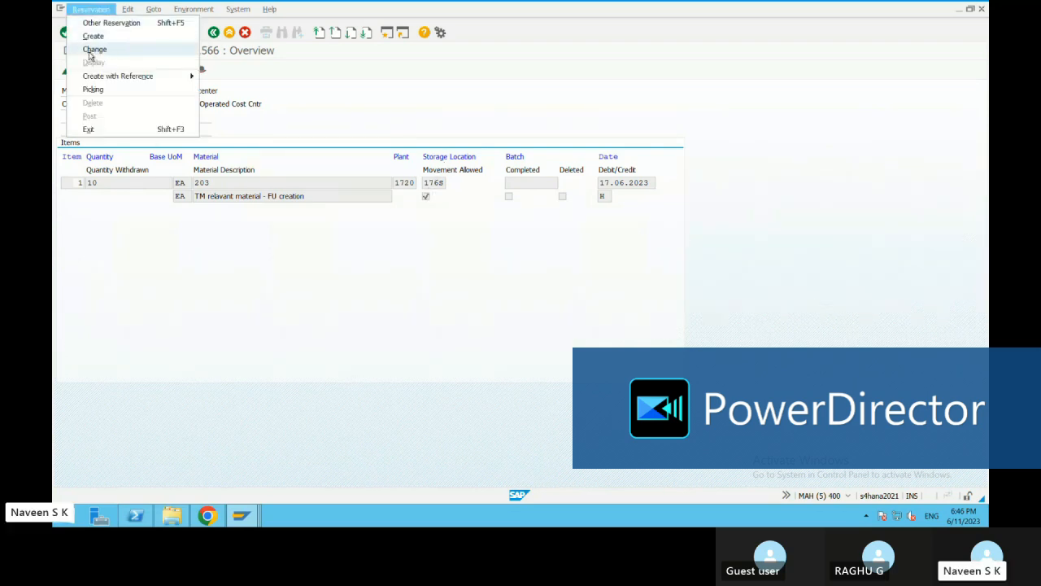
{"action": "left_click", "coordinate": [92, 51]}
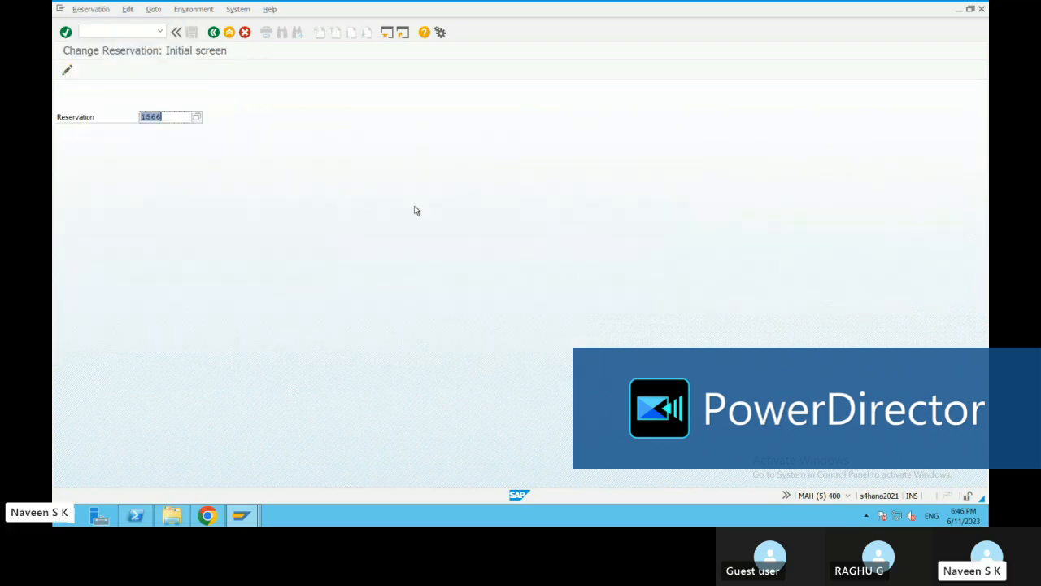
{"action": "left_click", "coordinate": [66, 33]}
{"action": "left_click", "coordinate": [641, 170]}
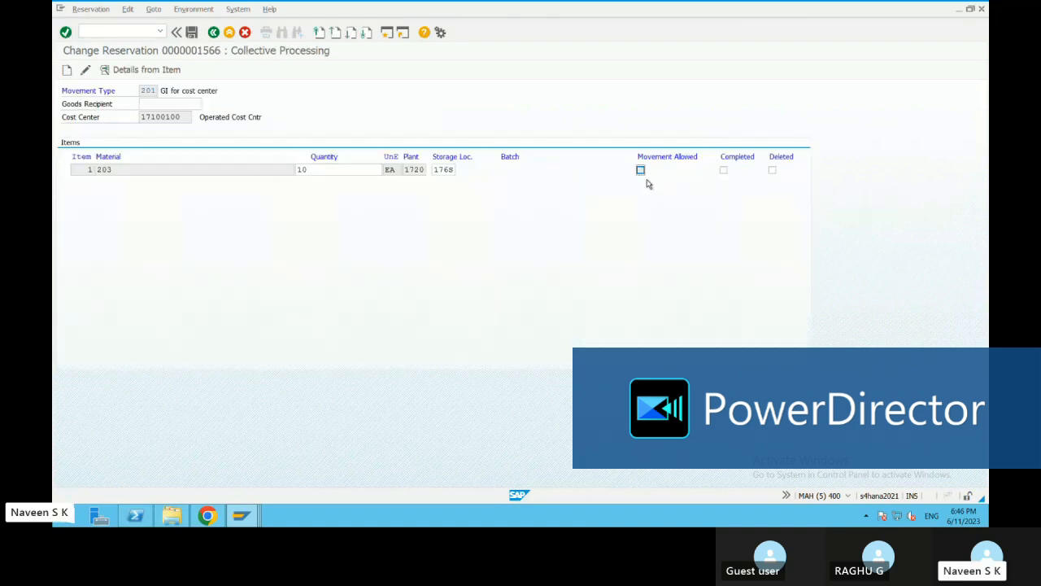
{"action": "left_click", "coordinate": [194, 34]}
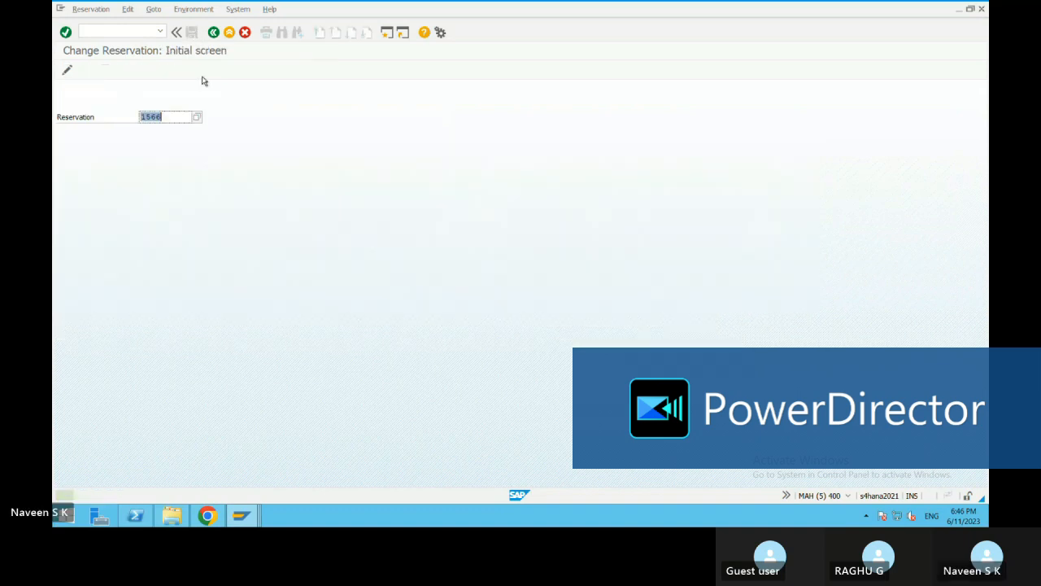
Leave the reservation change and start transaction migo
{"action": "left_click", "coordinate": [213, 32]}
{"action": "left_click", "coordinate": [160, 33]}
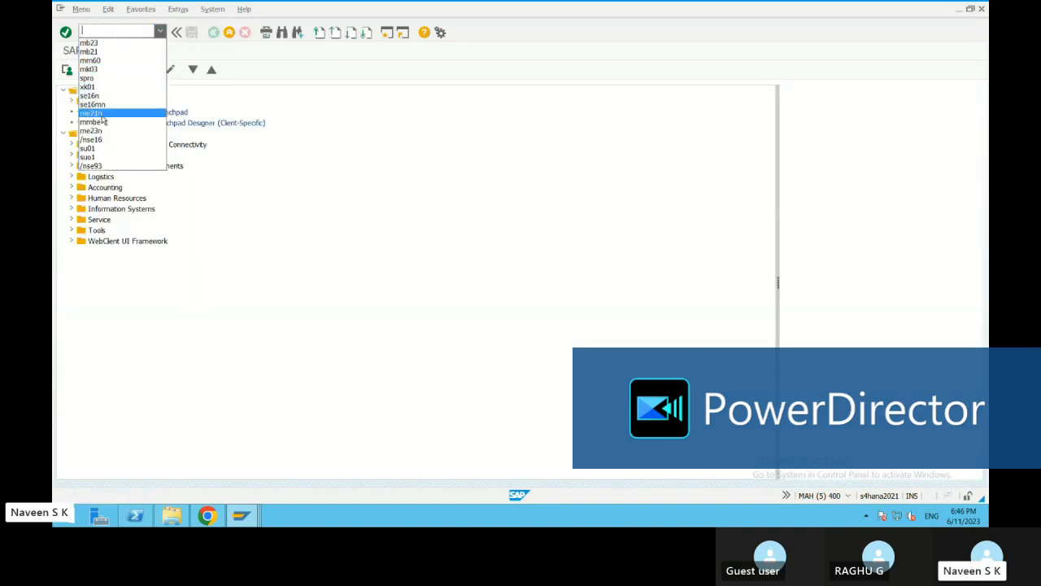
{"action": "left_click", "coordinate": [99, 32]}
{"action": "type", "text": "mi"}
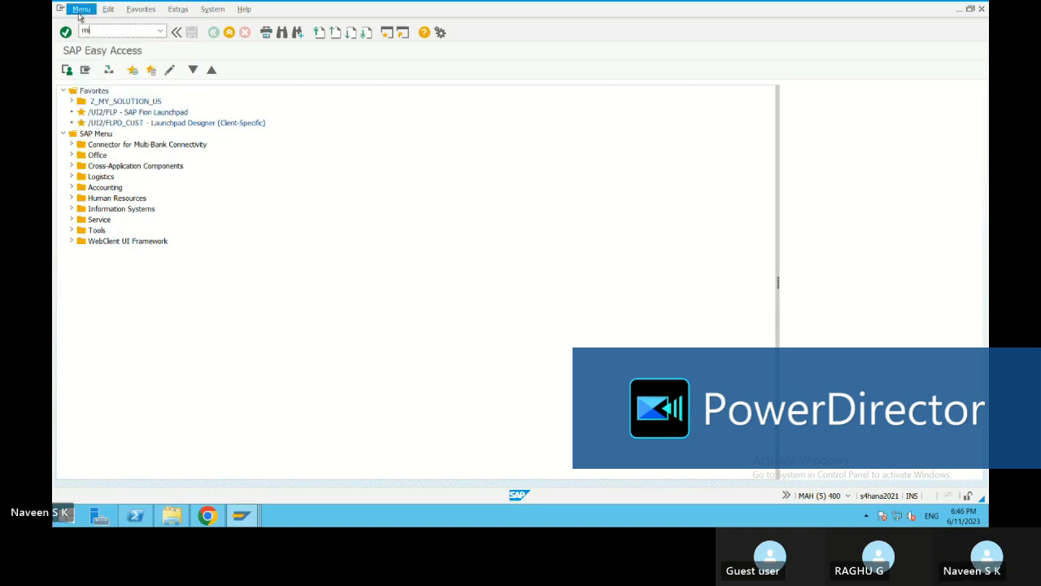
{"action": "type", "text": "go"}
{"action": "key", "text": "Return"}
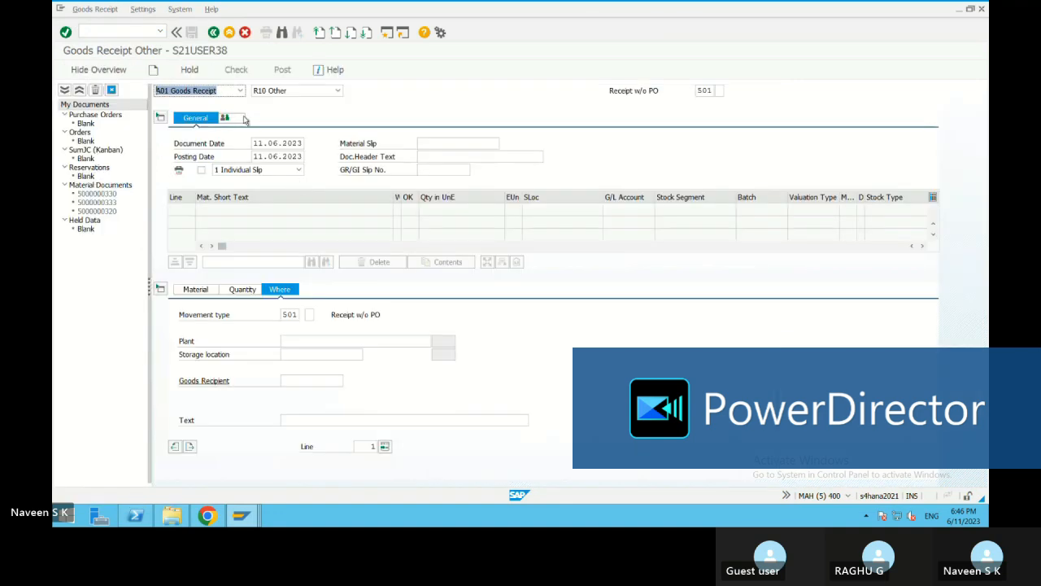
Set the goods movement to A07 Goods Issue with reference R09 Reservation
{"action": "left_click", "coordinate": [238, 92]}
{"action": "left_click", "coordinate": [206, 131]}
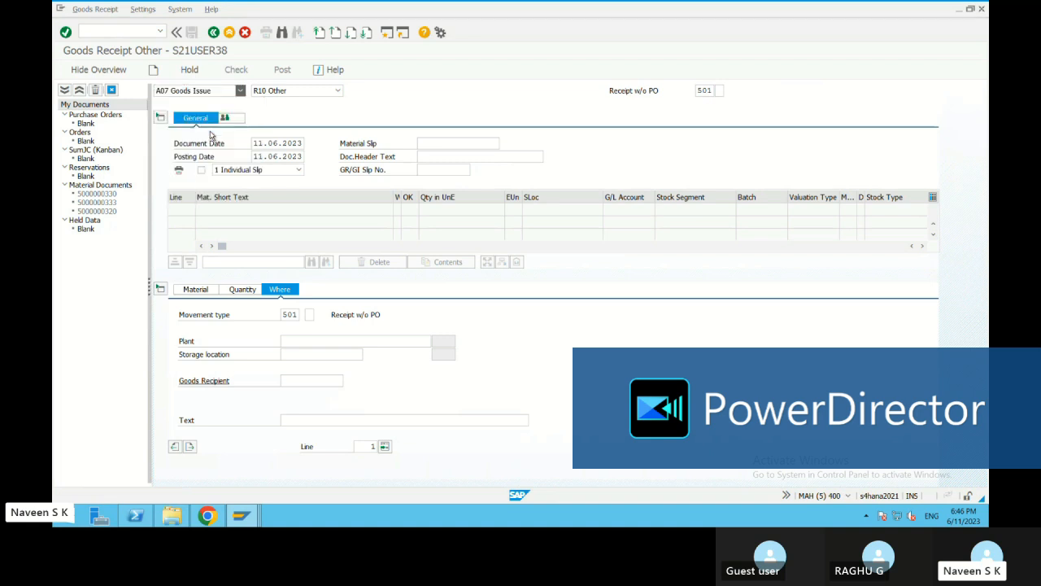
{"action": "left_click", "coordinate": [337, 91]}
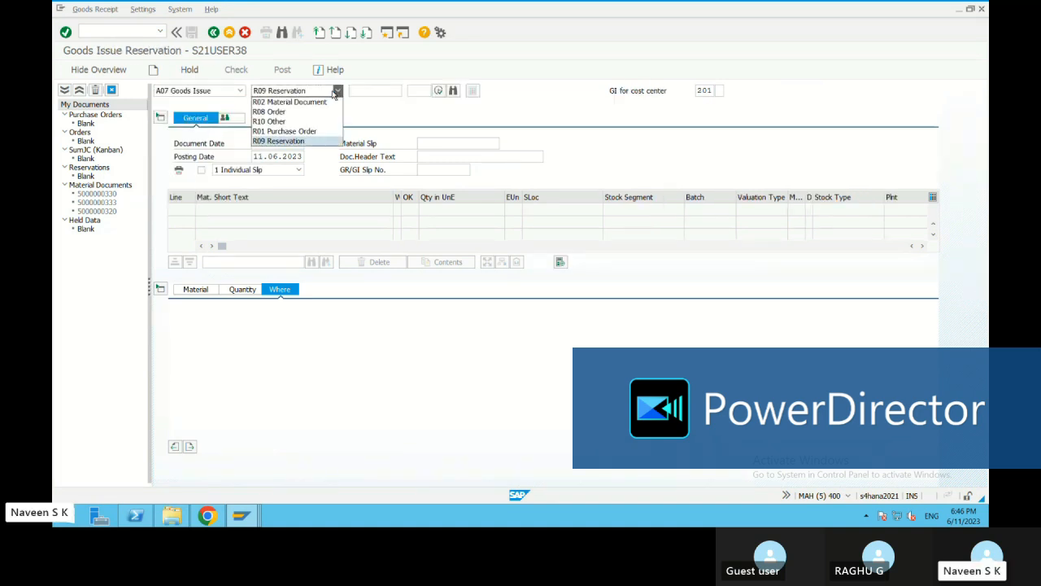
{"action": "left_click", "coordinate": [300, 140]}
{"action": "left_click", "coordinate": [369, 90]}
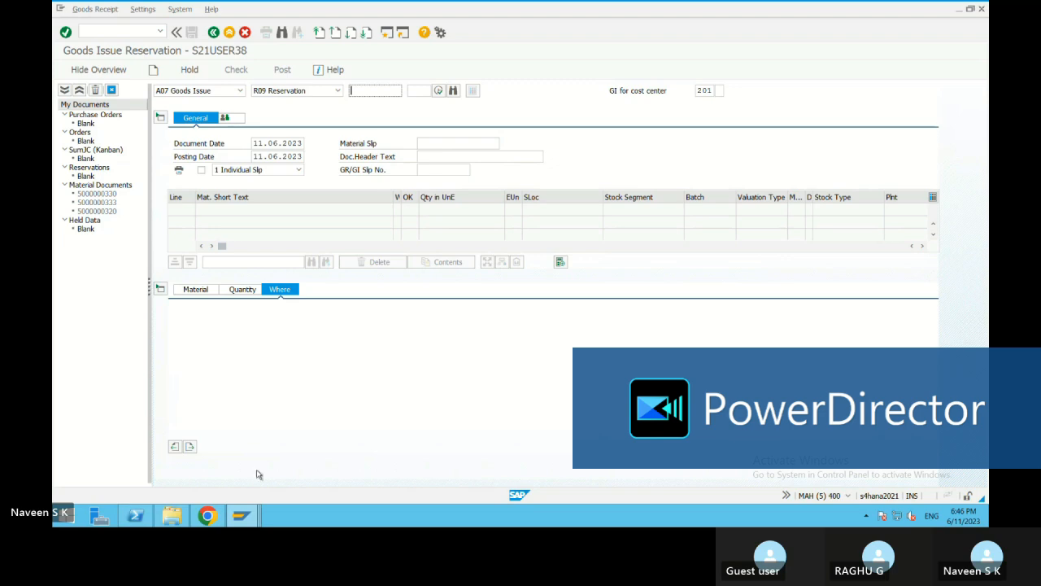
{"action": "left_click", "coordinate": [241, 515]}
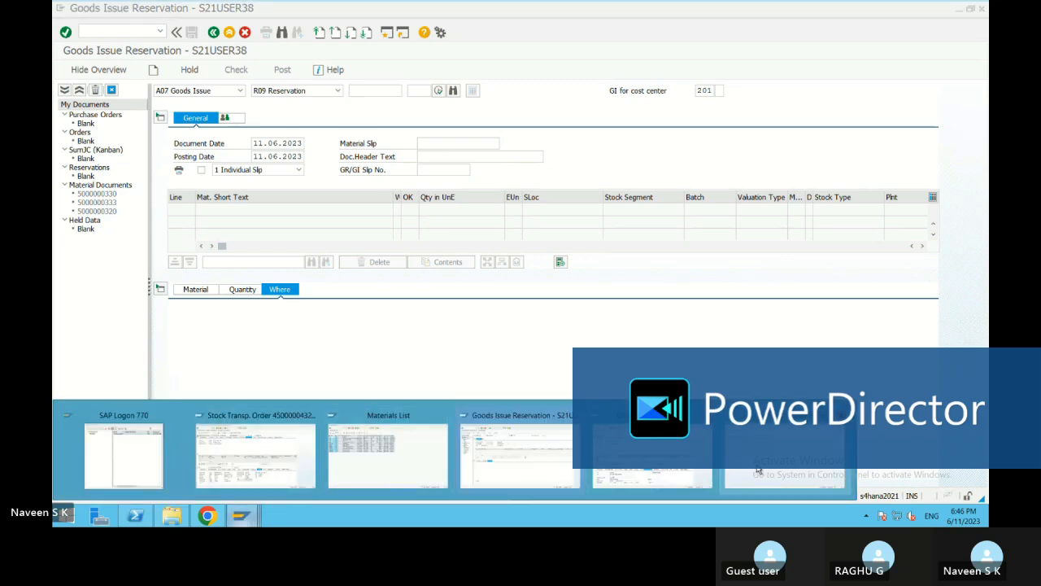
{"action": "mouse_move", "coordinate": [671, 466]}
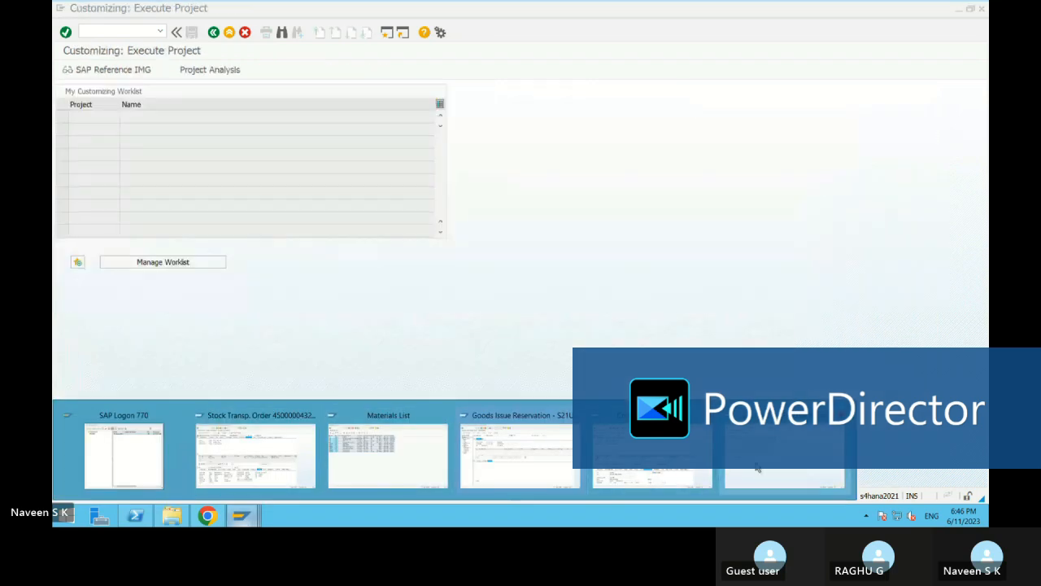
{"action": "left_click", "coordinate": [783, 474]}
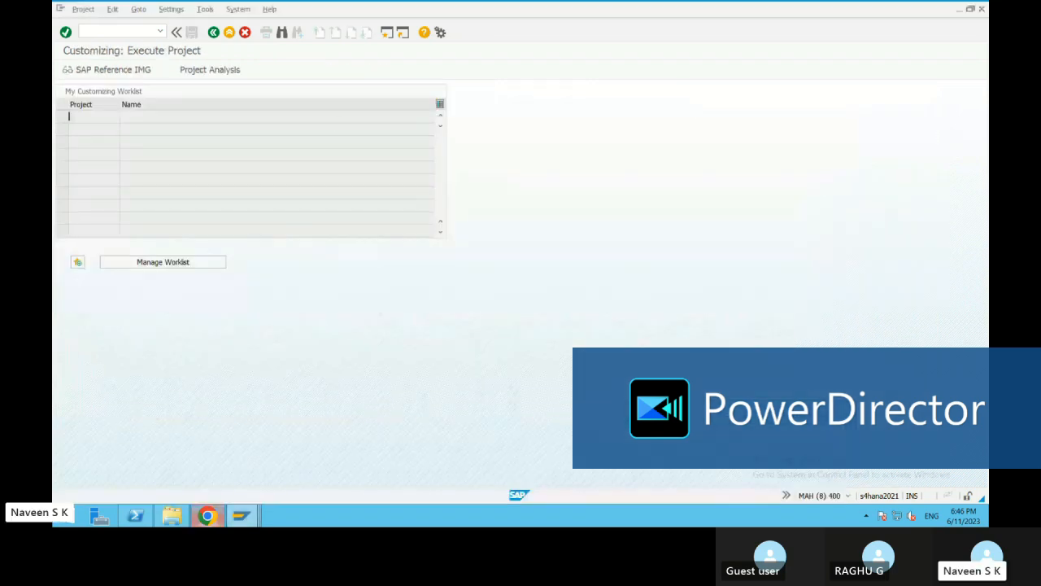
{"action": "left_click", "coordinate": [240, 515]}
{"action": "mouse_move", "coordinate": [653, 474]}
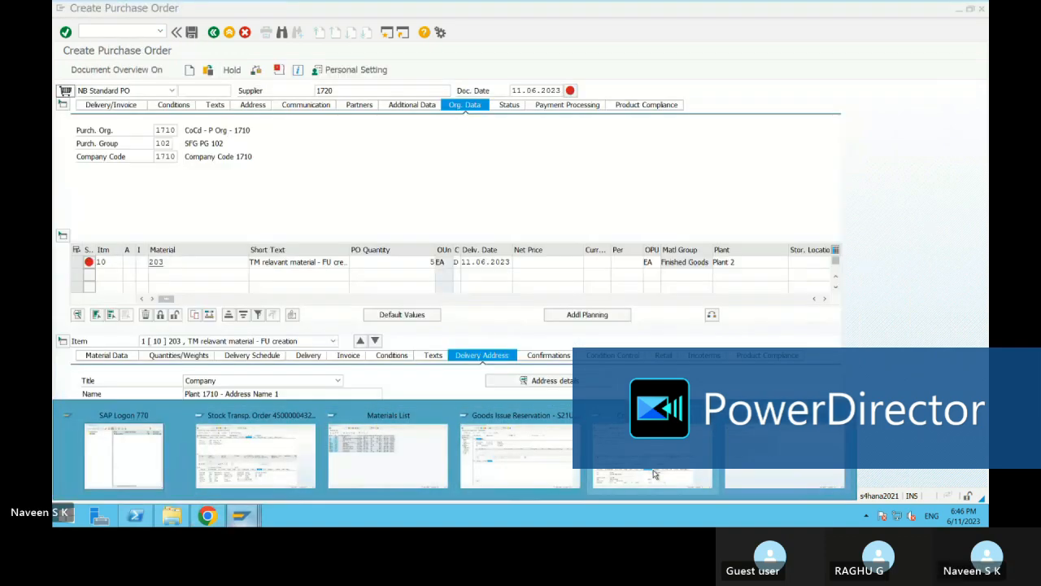
{"action": "left_click", "coordinate": [525, 475]}
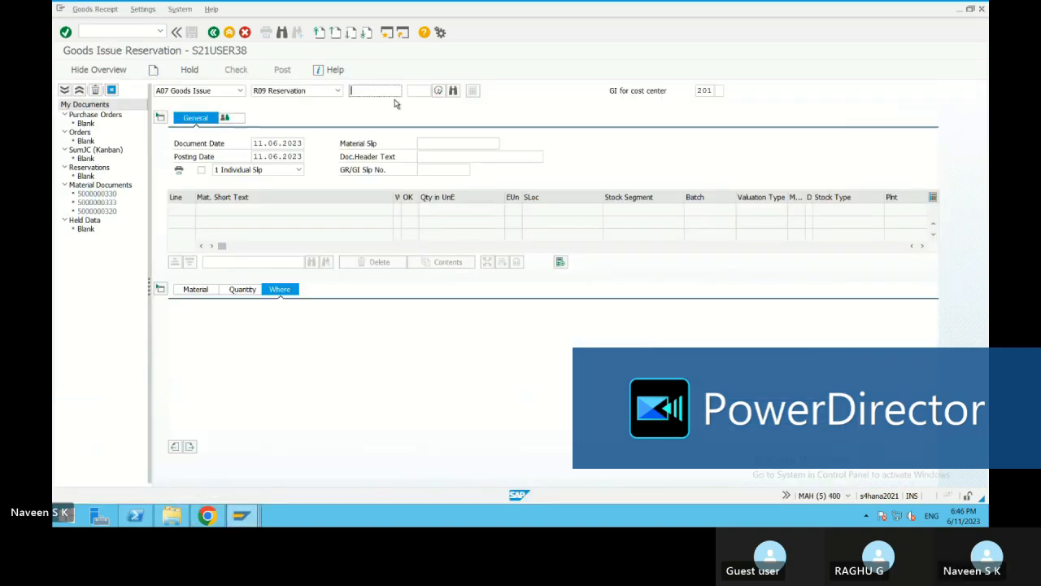
Try to load reservation 15566 into the goods issue
{"action": "left_click", "coordinate": [376, 90]}
{"action": "type", "text": "155"}
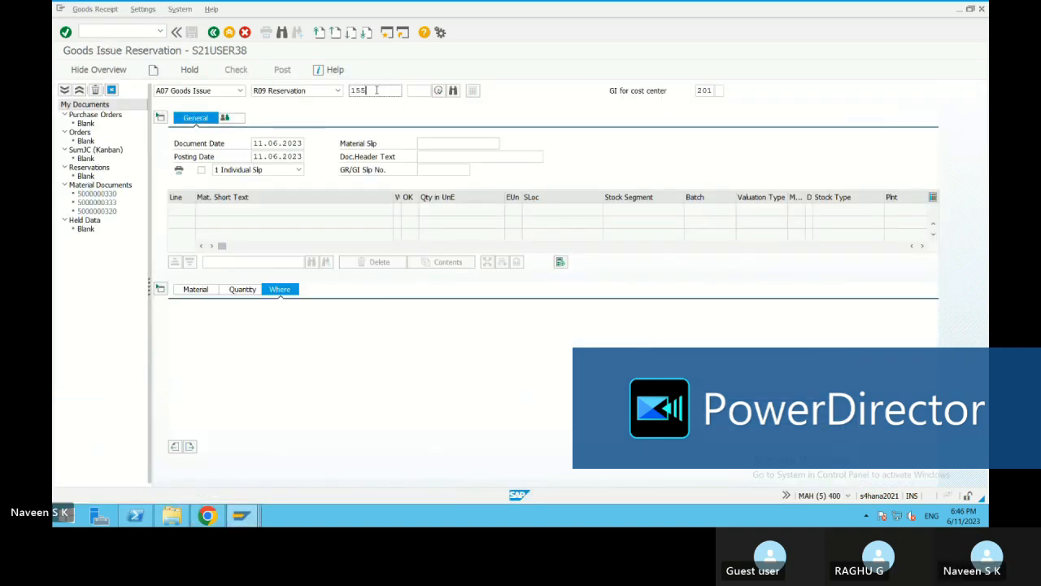
{"action": "type", "text": "60"}
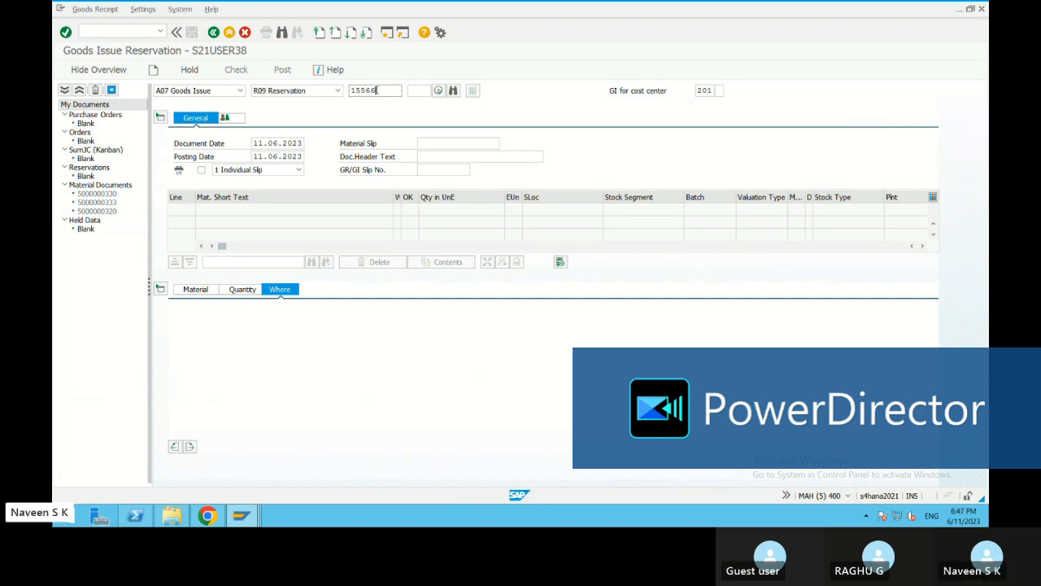
{"action": "key", "text": "Return"}
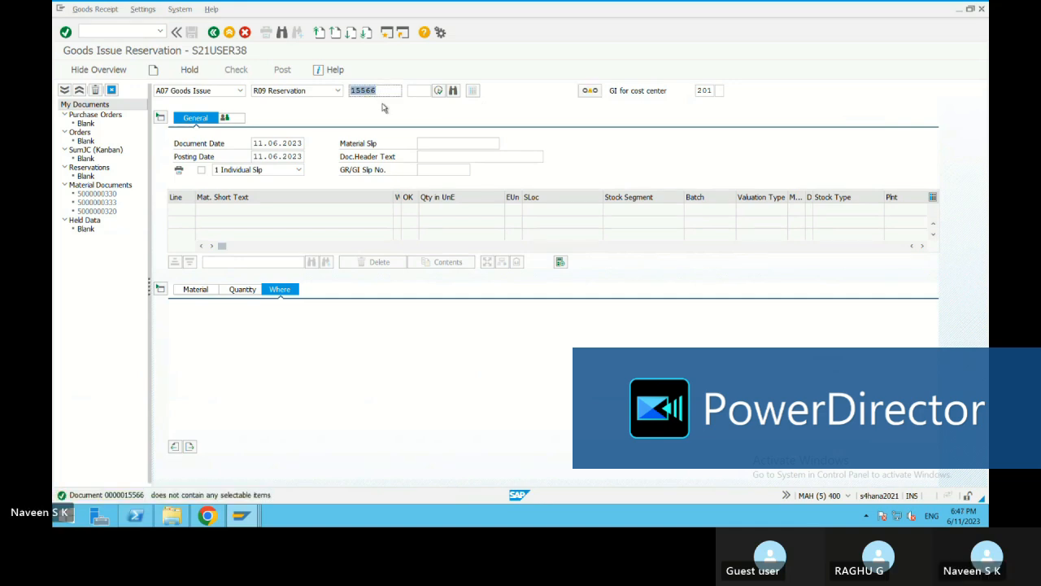
Open an additional session and start transaction mb23 in it to look up the reservation number
{"action": "left_click", "coordinate": [385, 34]}
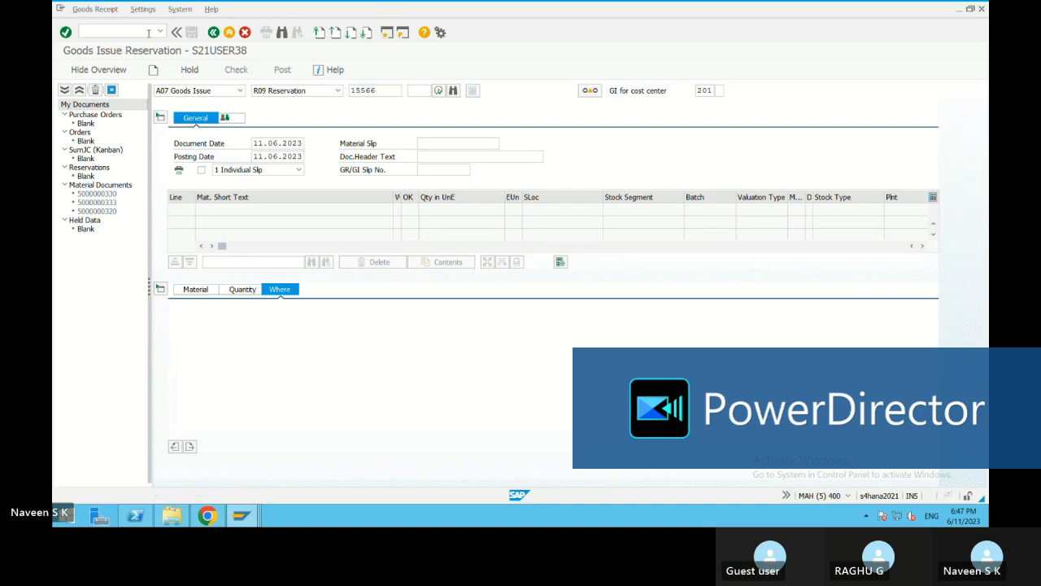
{"action": "left_click", "coordinate": [161, 33]}
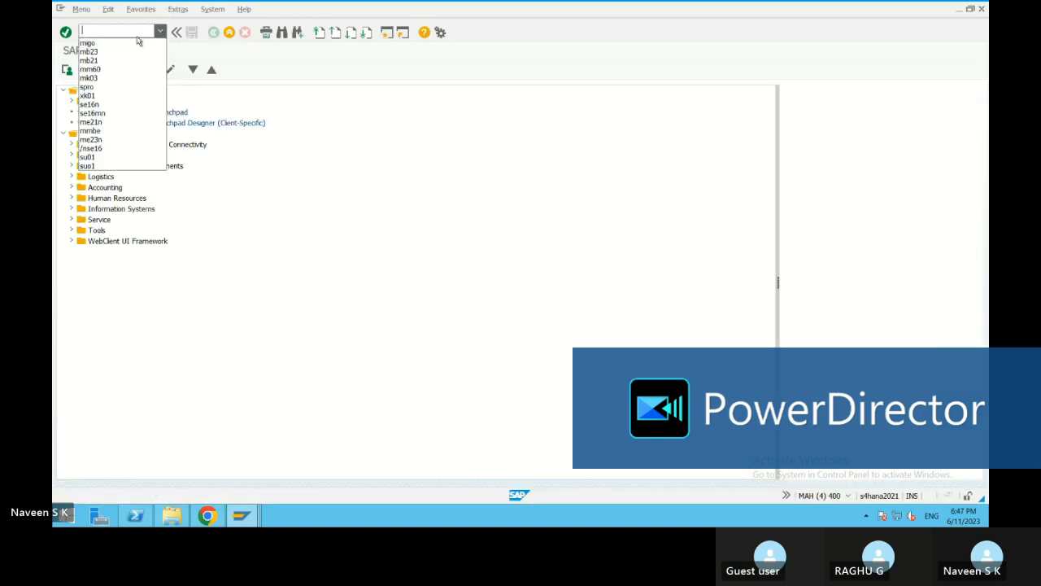
{"action": "left_click", "coordinate": [98, 51]}
{"action": "left_click", "coordinate": [65, 32]}
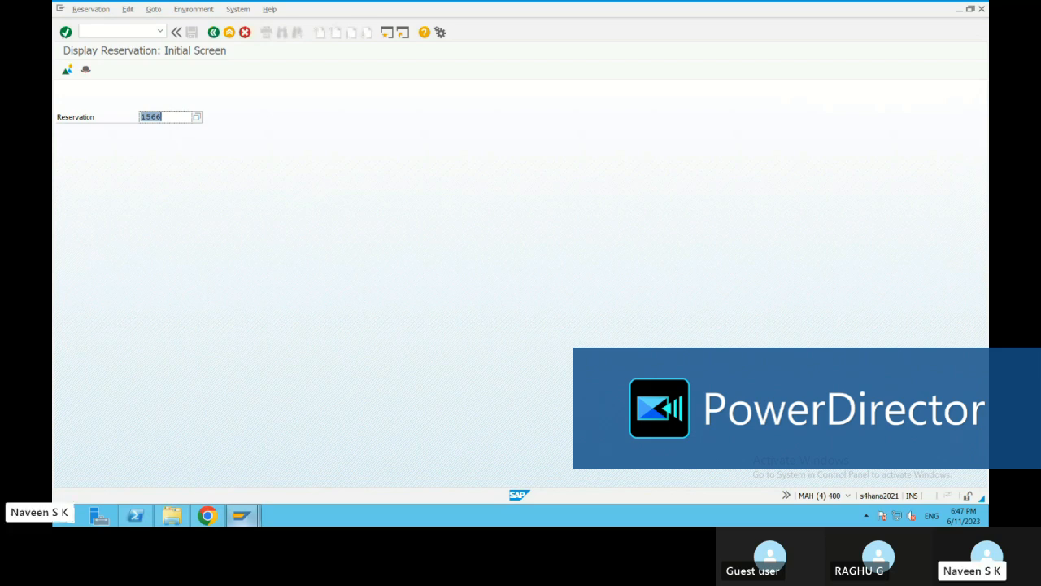
Switch to the Create Purchase Order session, leave it without saving the document, and close that session
{"action": "left_click", "coordinate": [240, 515]}
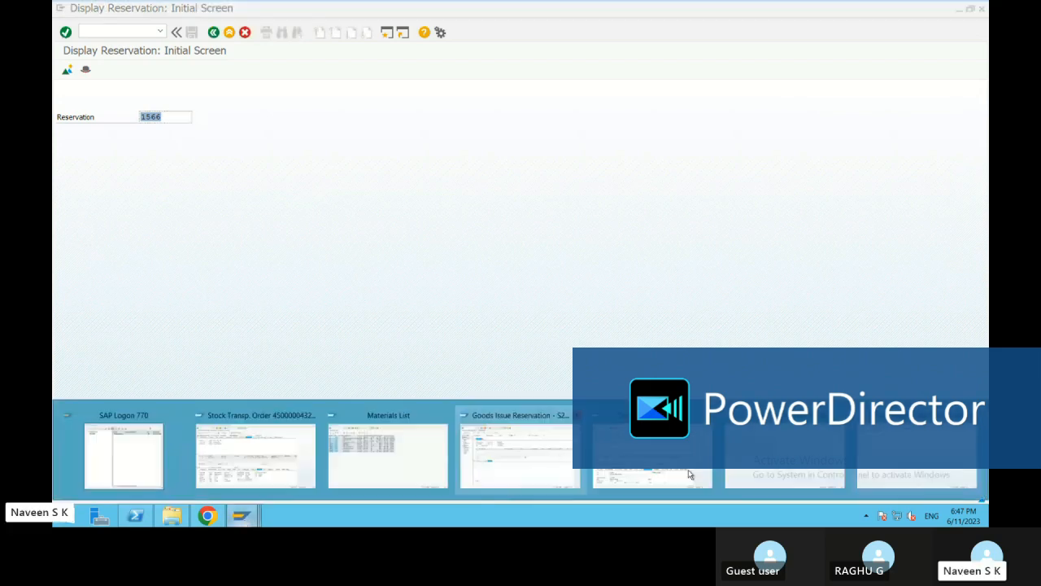
{"action": "left_click", "coordinate": [688, 474]}
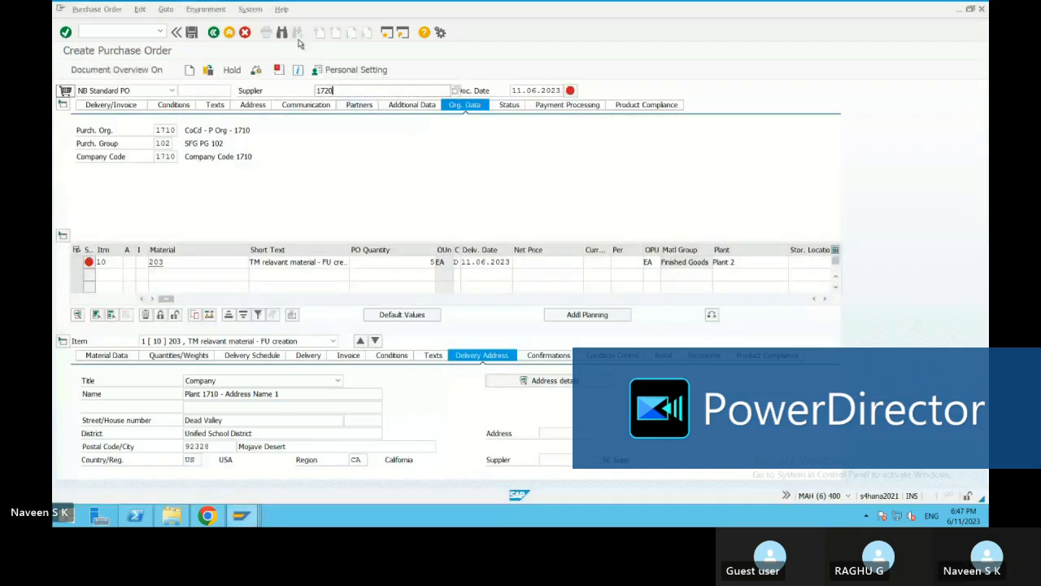
{"action": "left_click", "coordinate": [213, 32]}
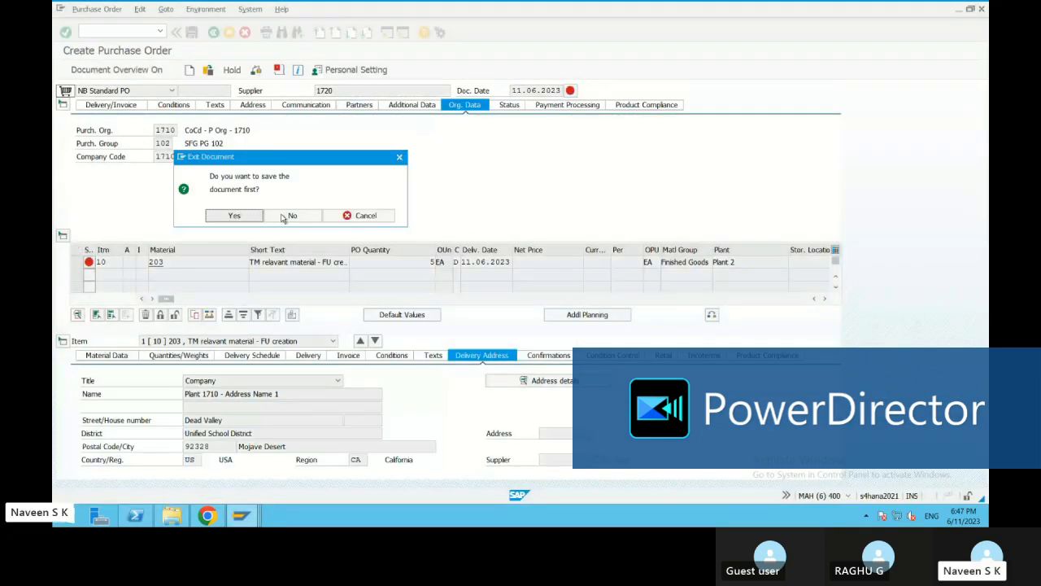
{"action": "left_click", "coordinate": [286, 215]}
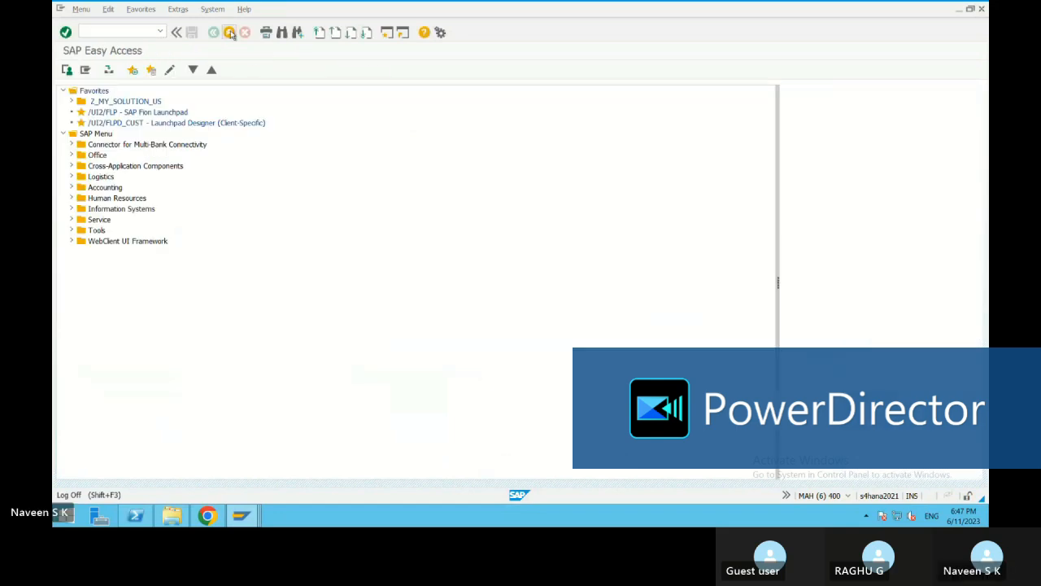
{"action": "left_click", "coordinate": [229, 32]}
Return to the goods issue session, correct the reservation number to 1566, and try to load its items
{"action": "mouse_move", "coordinate": [244, 523]}
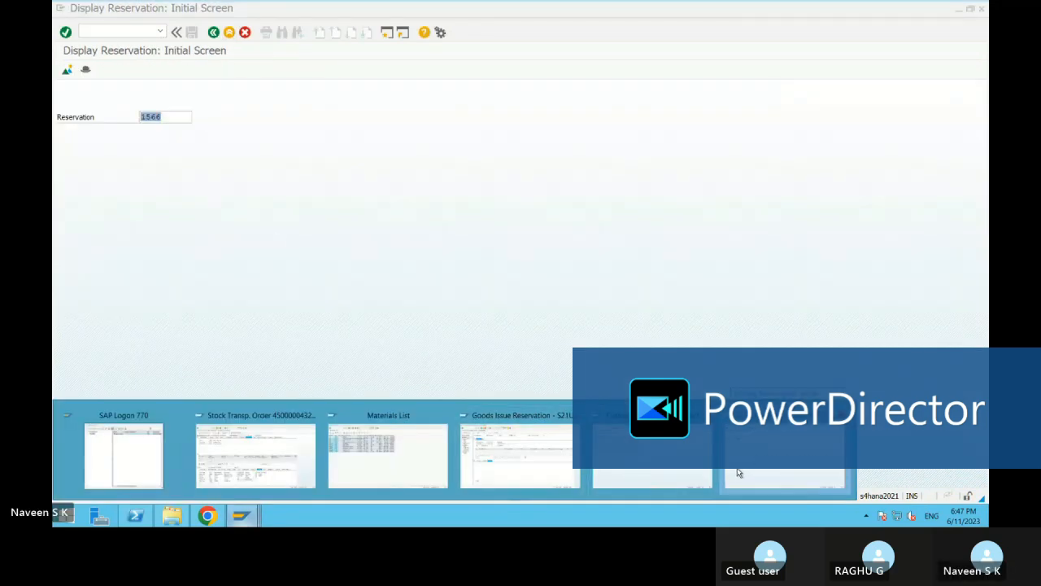
{"action": "left_click", "coordinate": [499, 474]}
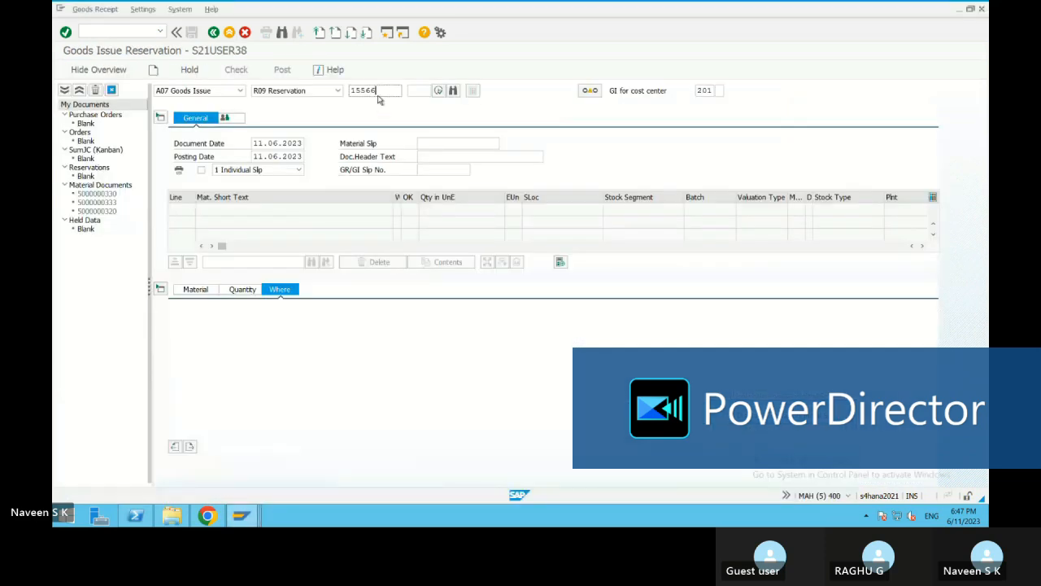
{"action": "left_click_drag", "start_coordinate": [354, 90], "coordinate": [366, 90]}
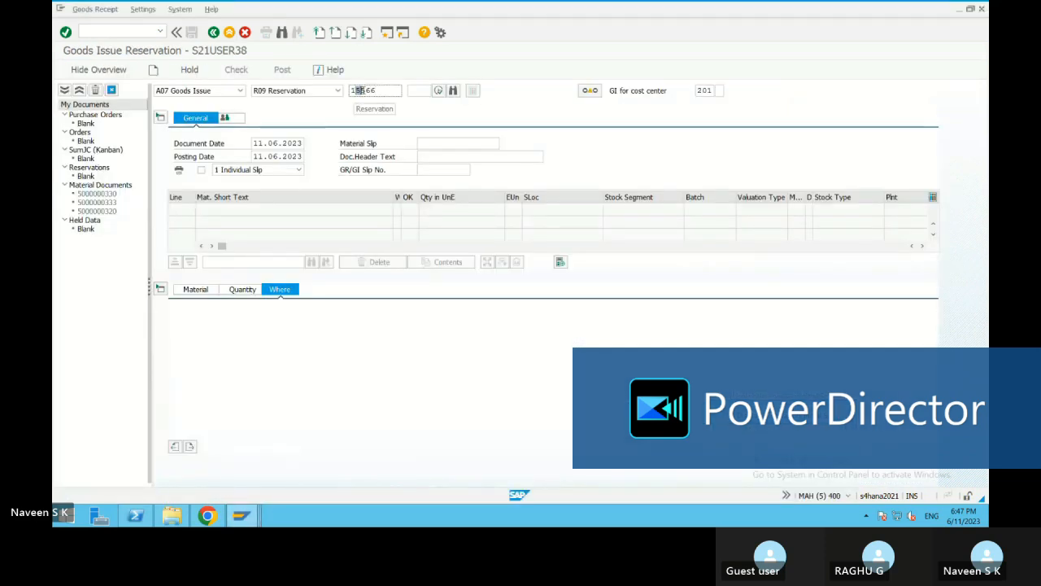
{"action": "key", "text": "BackSpace"}
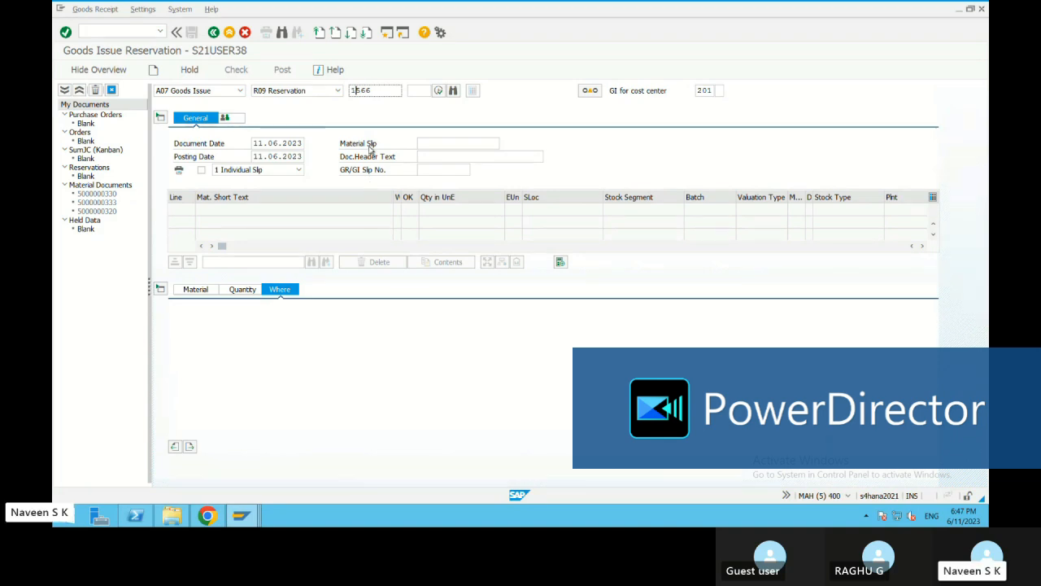
{"action": "key", "text": "Return"}
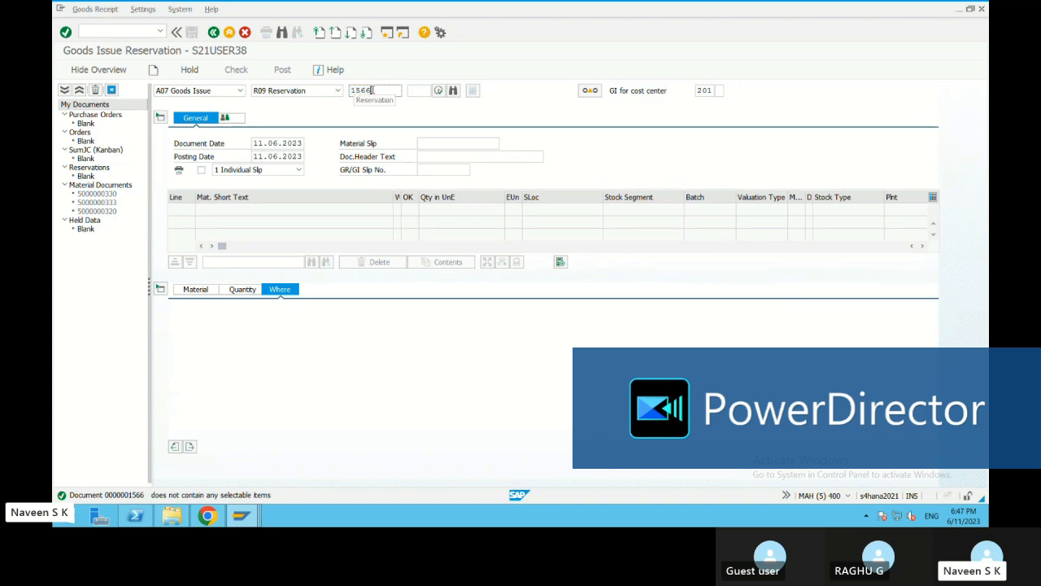
Leave the goods issue transaction, switch to the Display Reservation session, and display the items of reservation 1566
{"action": "key", "text": "ctrl+c"}
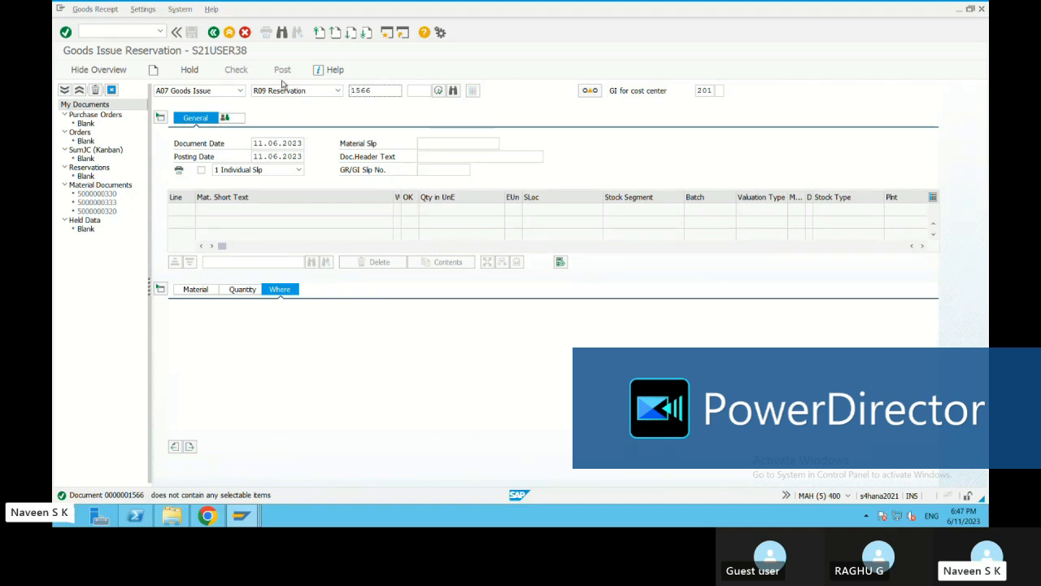
{"action": "left_click", "coordinate": [214, 32]}
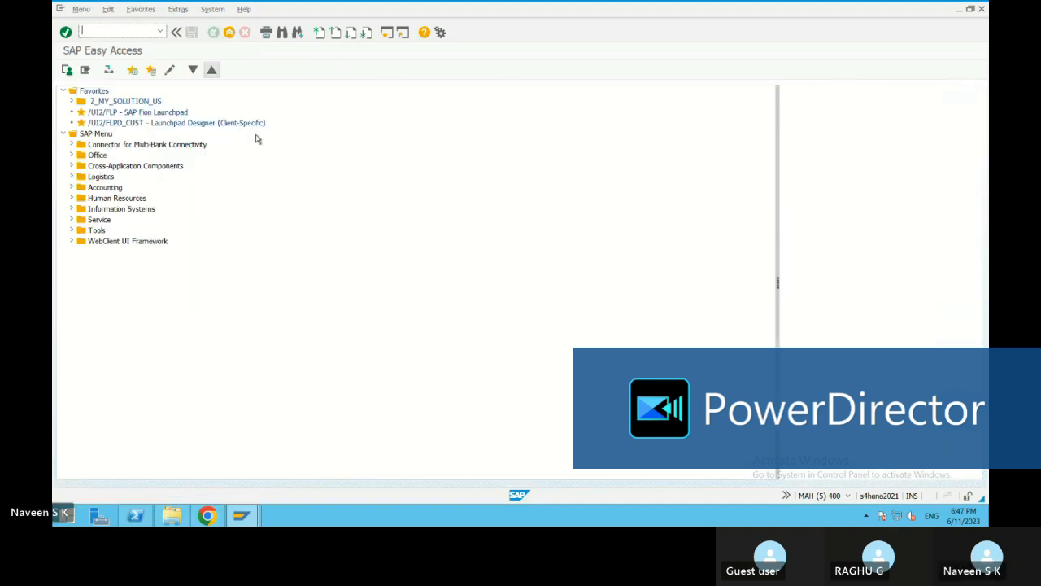
{"action": "left_click", "coordinate": [161, 31]}
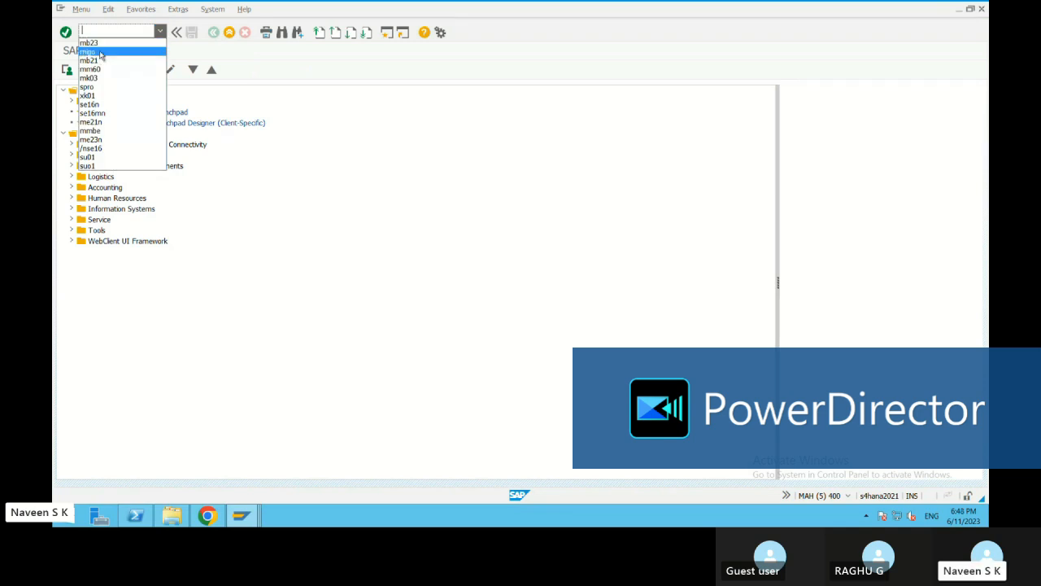
{"action": "left_click", "coordinate": [241, 515]}
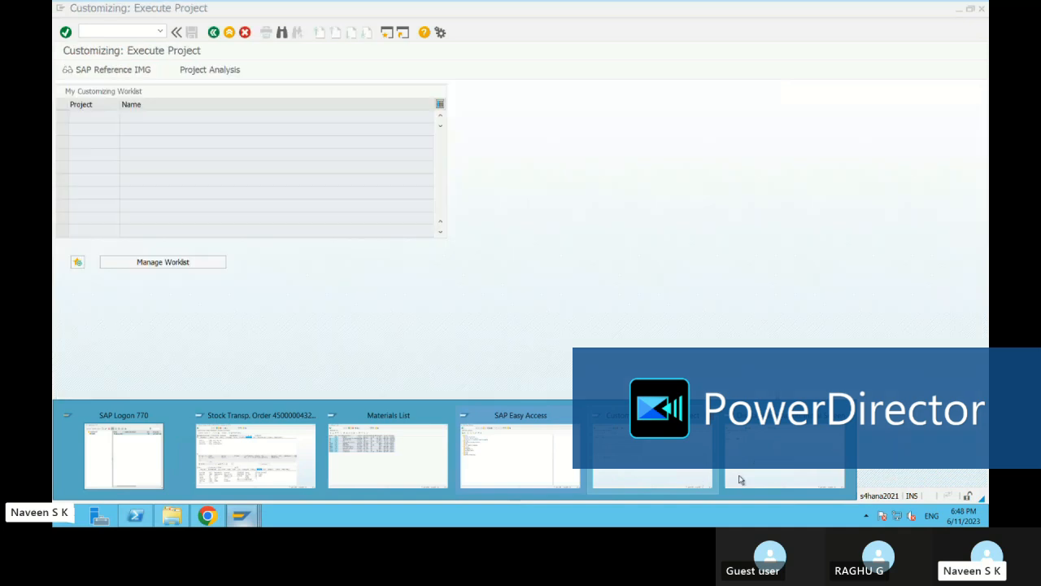
{"action": "left_click", "coordinate": [740, 478]}
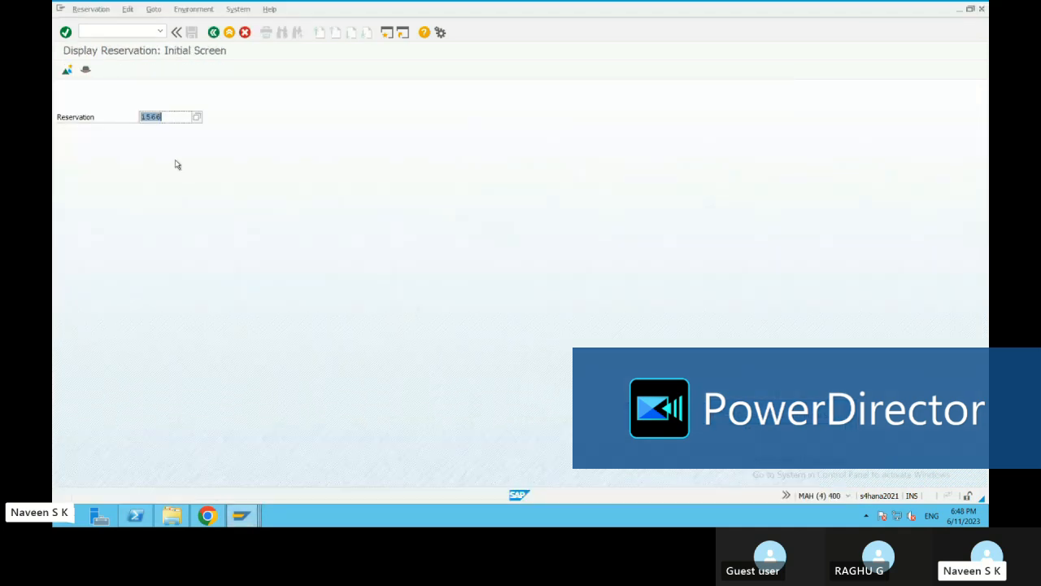
{"action": "key", "text": "Return"}
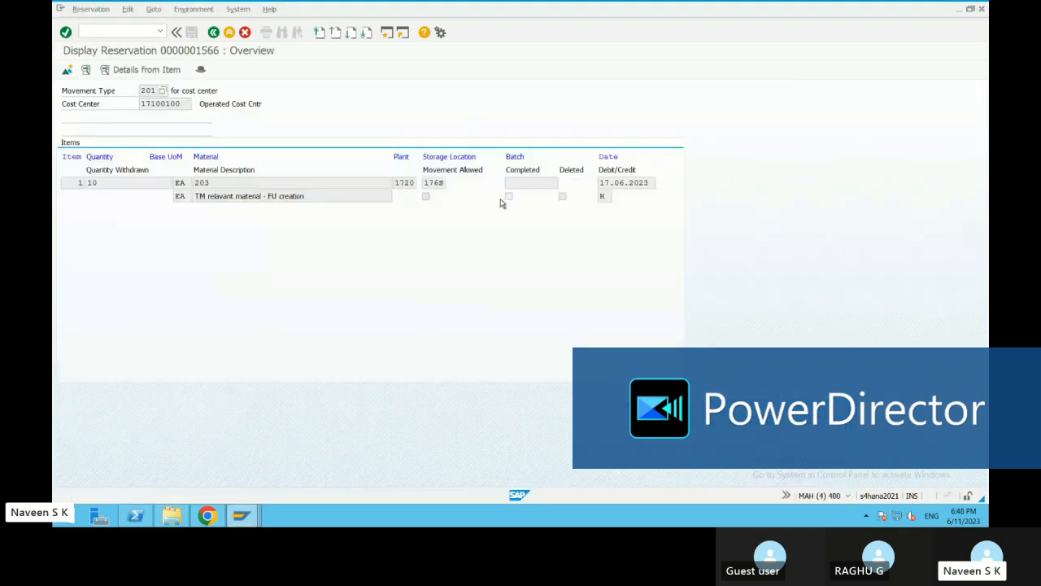
Open reservation 1566 for changing, allow movement for the material 203 item, and save the reservation
{"action": "left_click", "coordinate": [90, 8]}
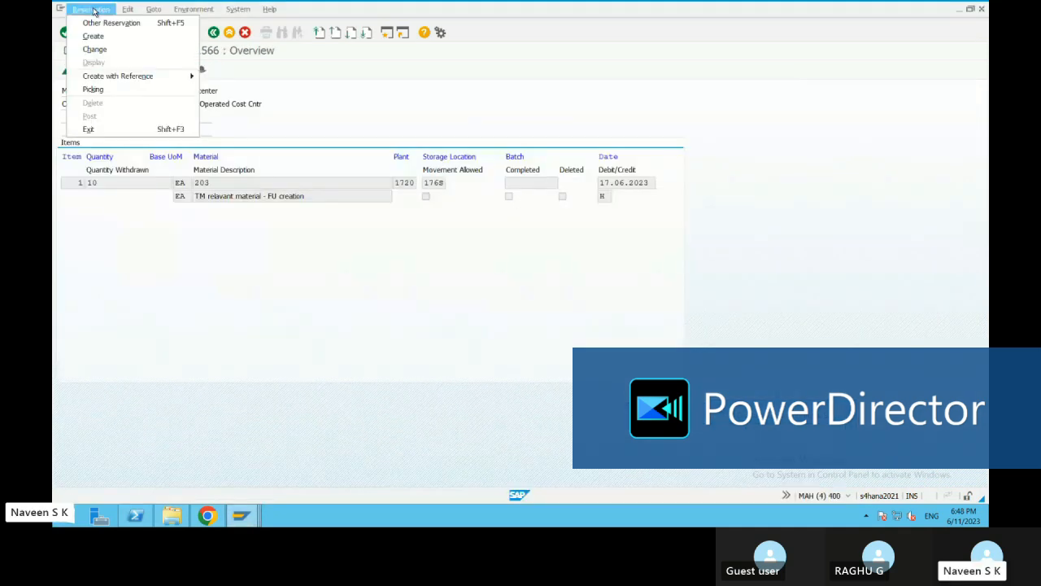
{"action": "left_click", "coordinate": [94, 50]}
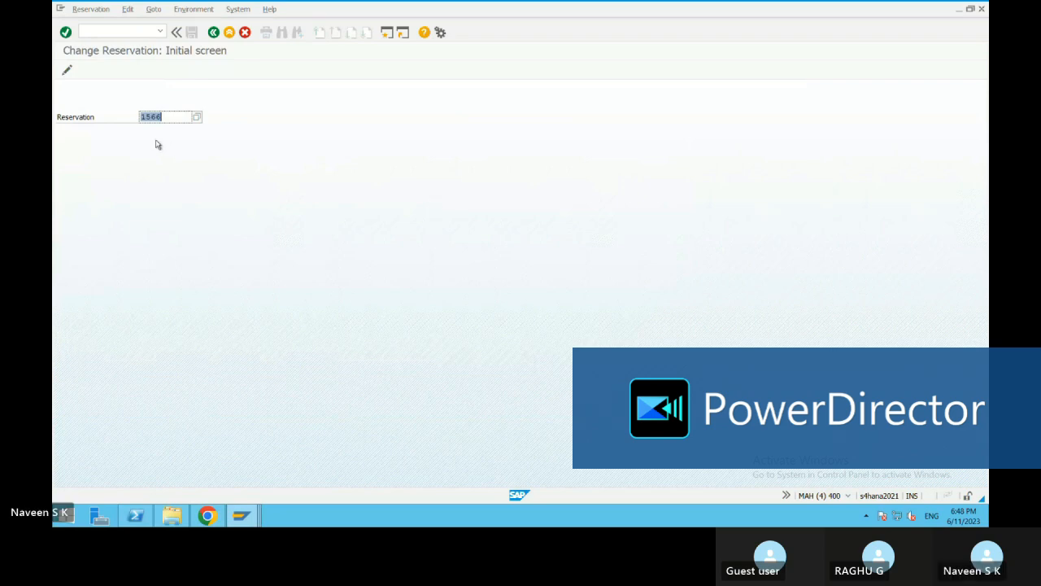
{"action": "left_click", "coordinate": [68, 34]}
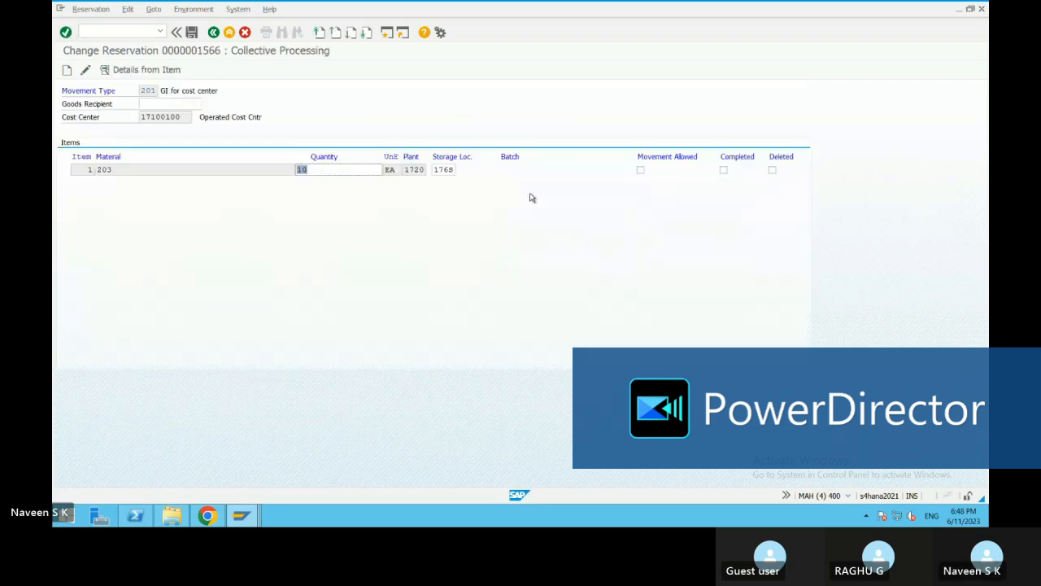
{"action": "left_click", "coordinate": [641, 170]}
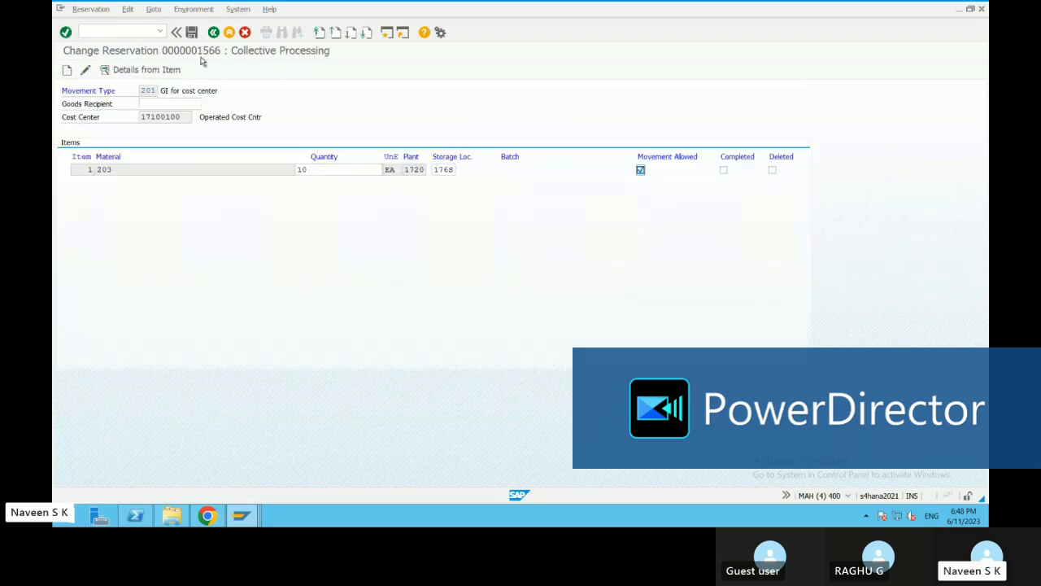
{"action": "left_click", "coordinate": [192, 33]}
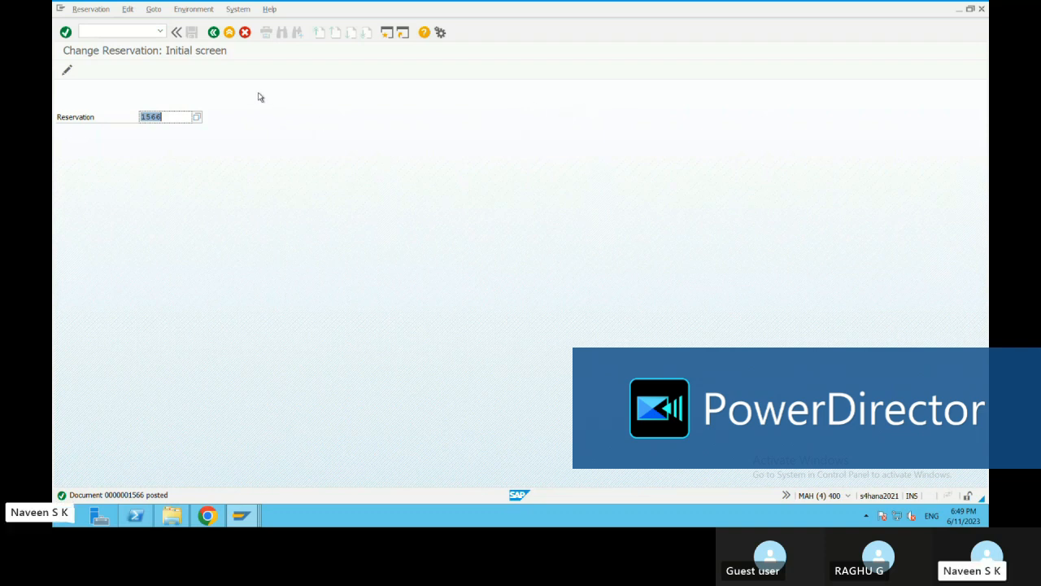
Leave the change transaction, start migo, and load reservation 1566 into the goods issue
{"action": "left_click", "coordinate": [214, 33]}
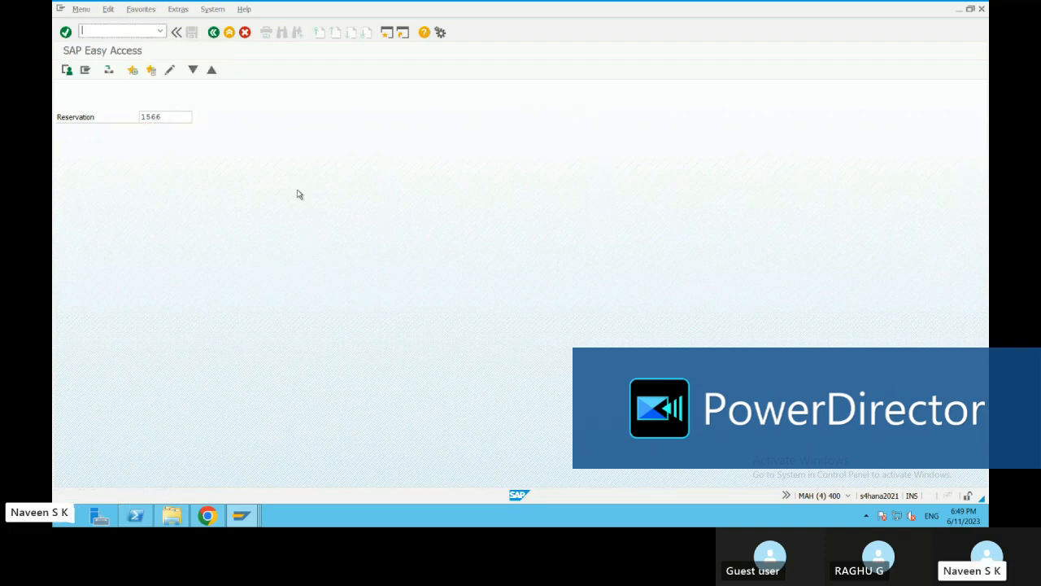
{"action": "left_click", "coordinate": [162, 34]}
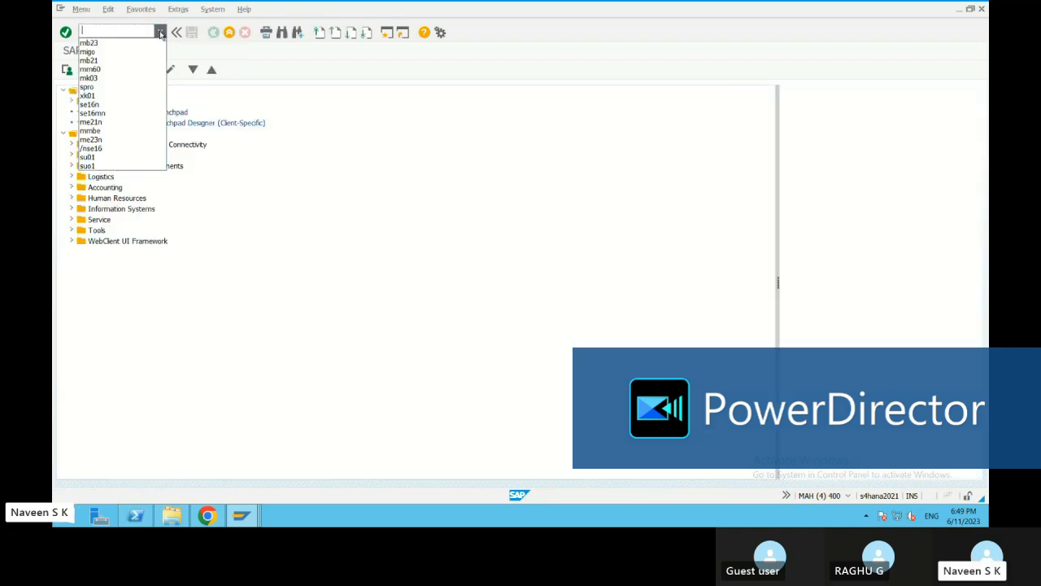
{"action": "left_click", "coordinate": [87, 40]}
{"action": "left_click", "coordinate": [65, 32]}
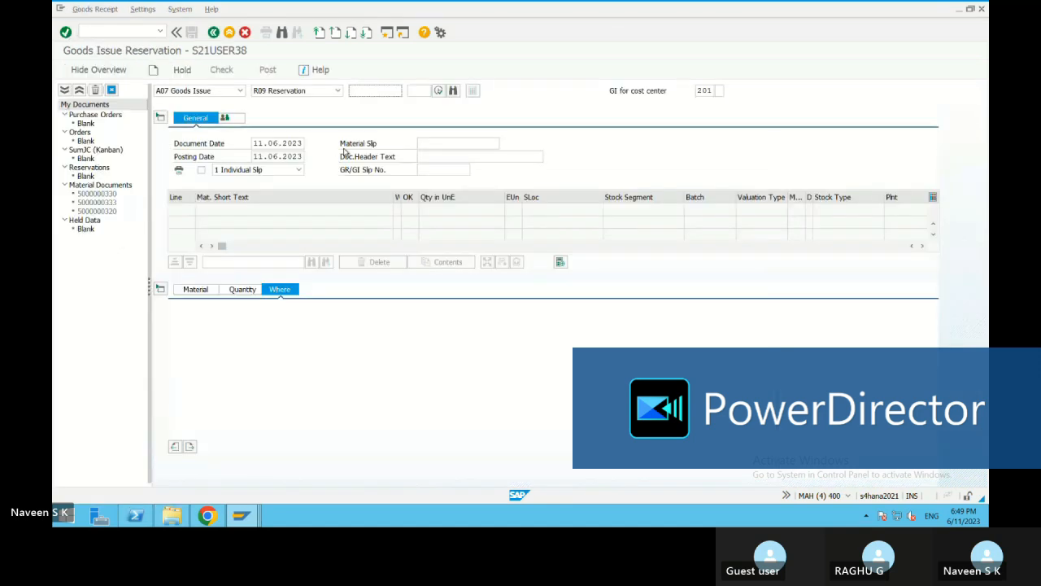
{"action": "left_click", "coordinate": [370, 91]}
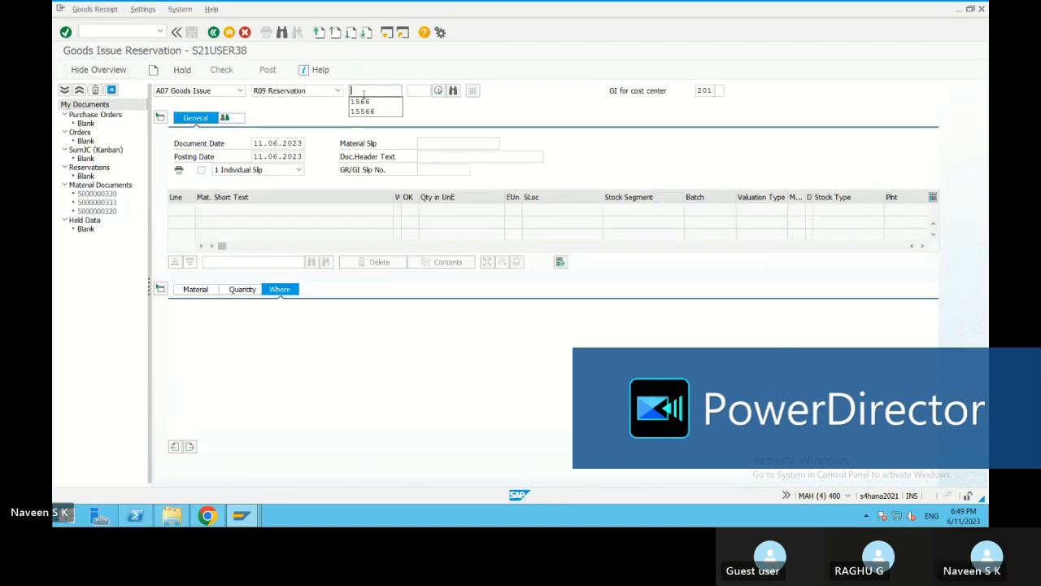
{"action": "left_click", "coordinate": [361, 101]}
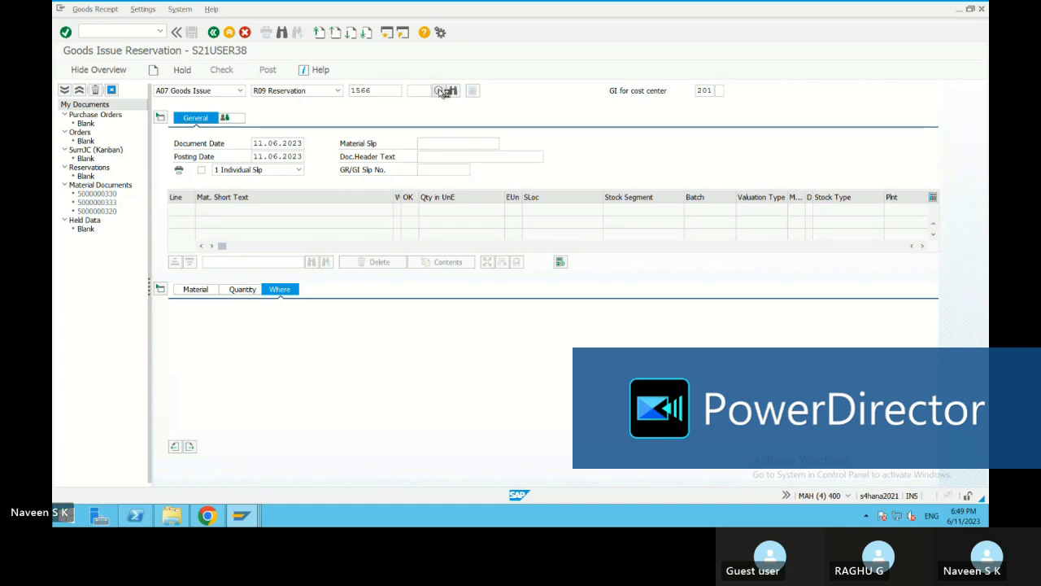
{"action": "left_click", "coordinate": [440, 91]}
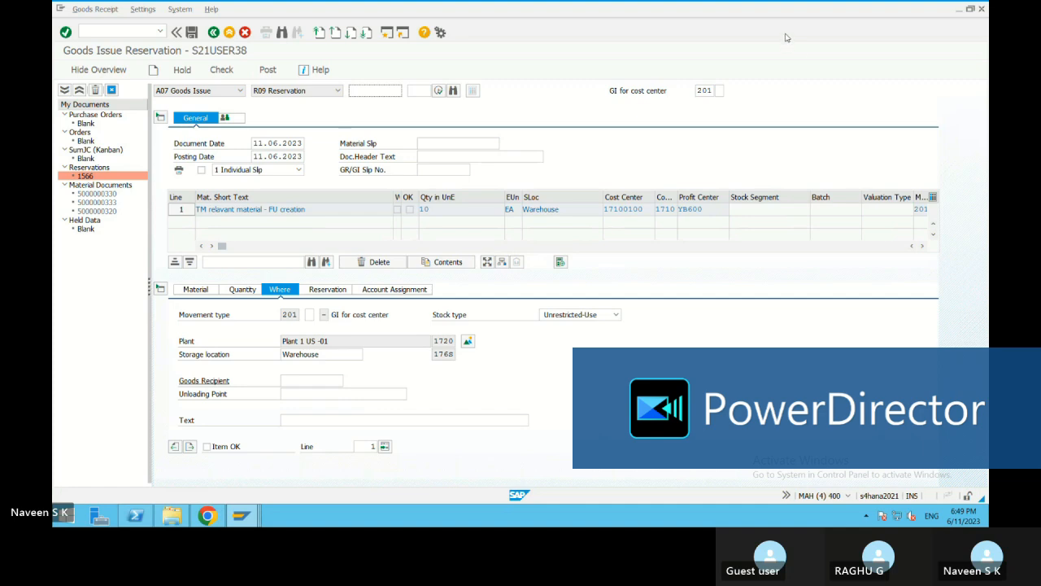
Mark the reservation item as OK and review its storage location
{"action": "left_click", "coordinate": [209, 446]}
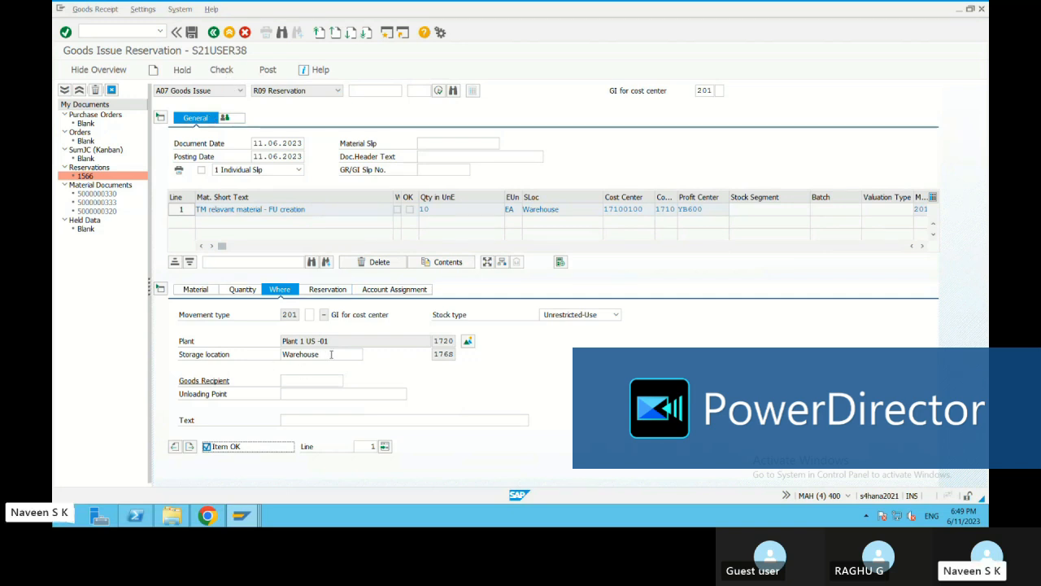
{"action": "double_click", "coordinate": [331, 354]}
{"action": "left_click", "coordinate": [297, 355]}
{"action": "left_click", "coordinate": [352, 354]}
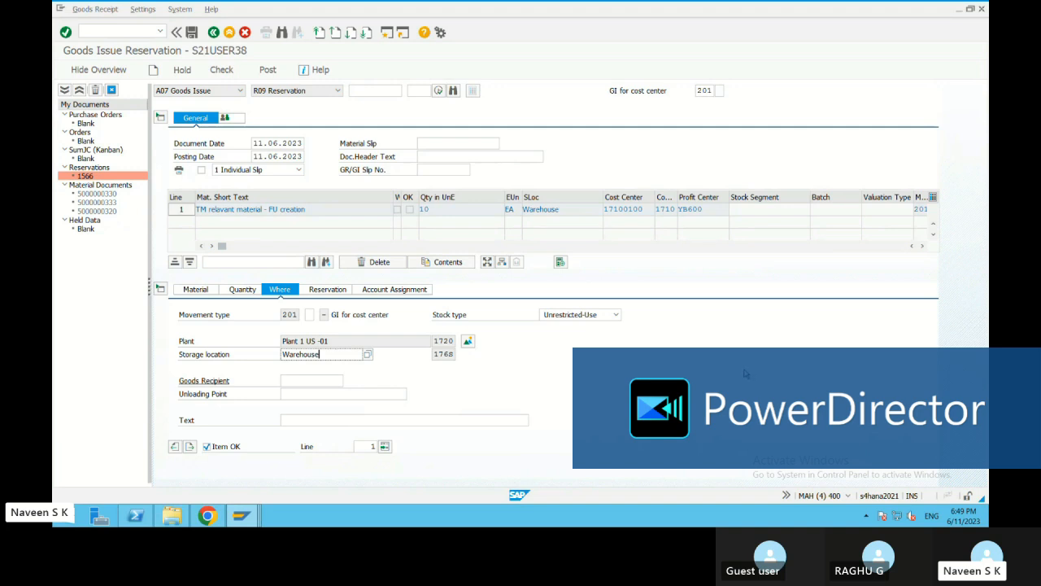
Examine the item's reservation data, comparing the requirement quantity with the withdrawal quantity
{"action": "left_click", "coordinate": [329, 292]}
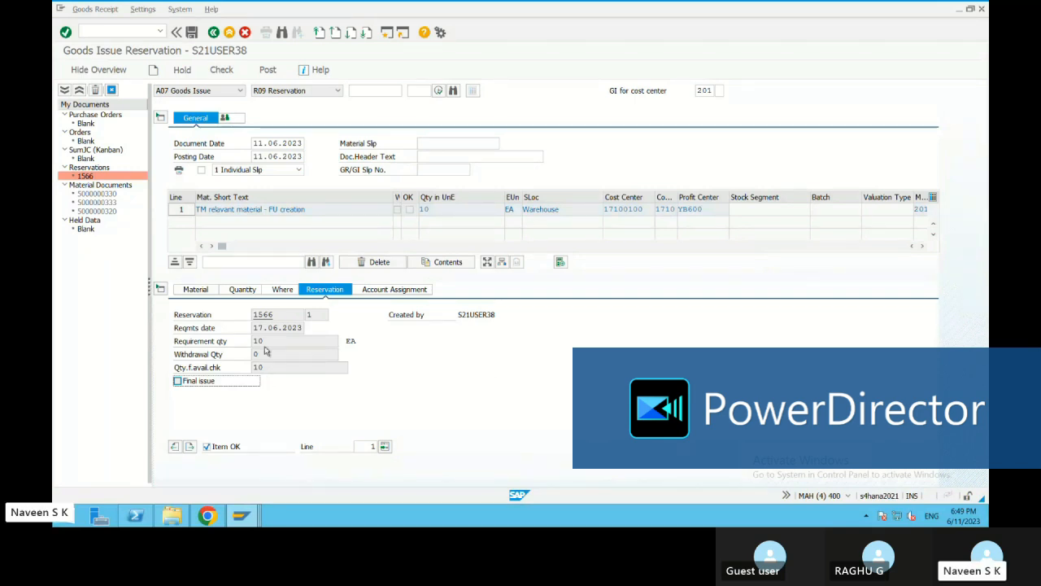
{"action": "double_click", "coordinate": [265, 342]}
{"action": "left_click", "coordinate": [269, 357]}
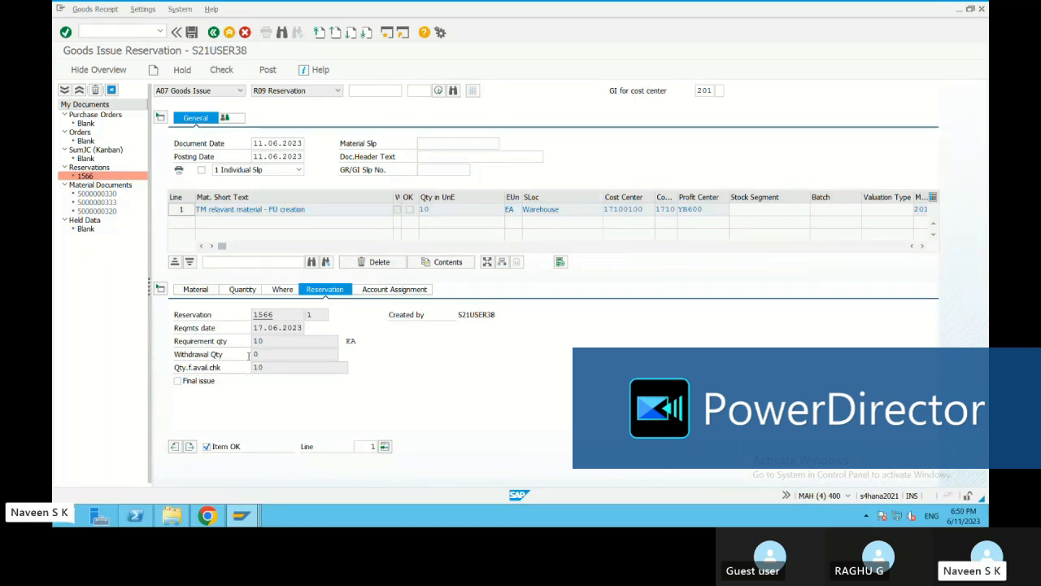
{"action": "left_click", "coordinate": [252, 357]}
{"action": "left_click", "coordinate": [243, 378]}
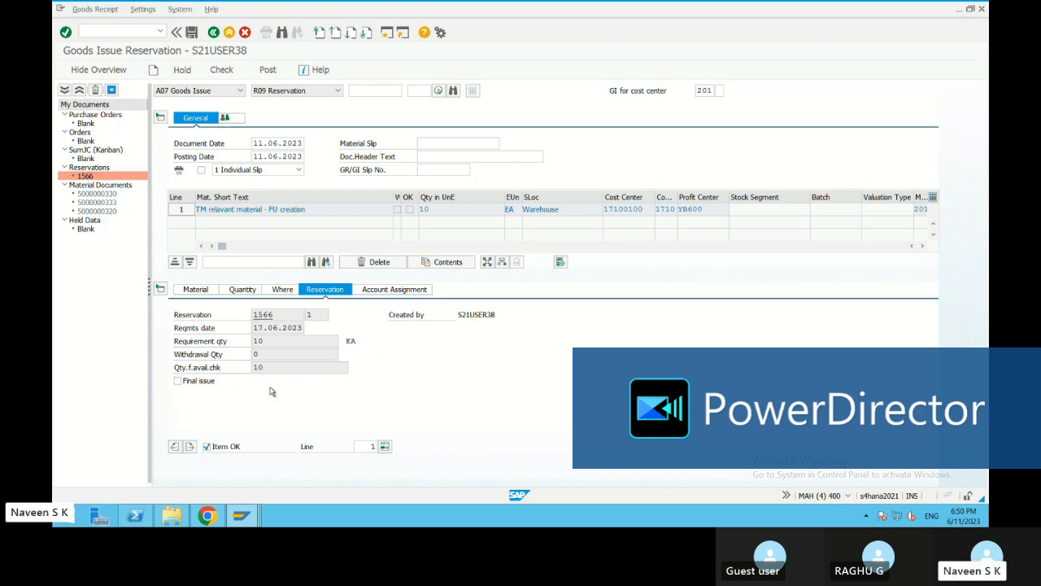
Flag the item as Final issue, then check and post the goods issue
{"action": "left_click", "coordinate": [179, 381]}
{"action": "left_click", "coordinate": [441, 210]}
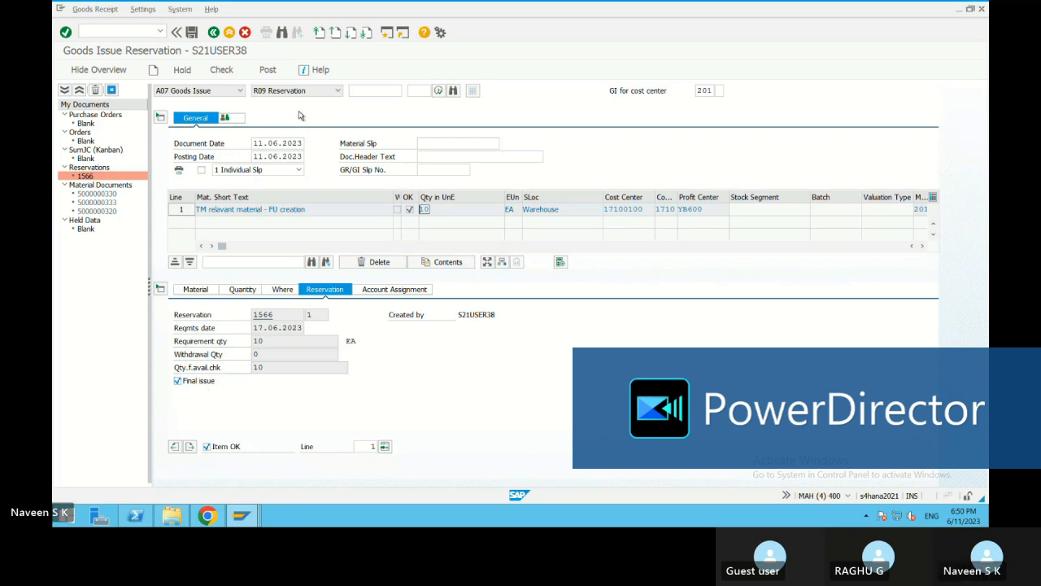
{"action": "left_click", "coordinate": [221, 71]}
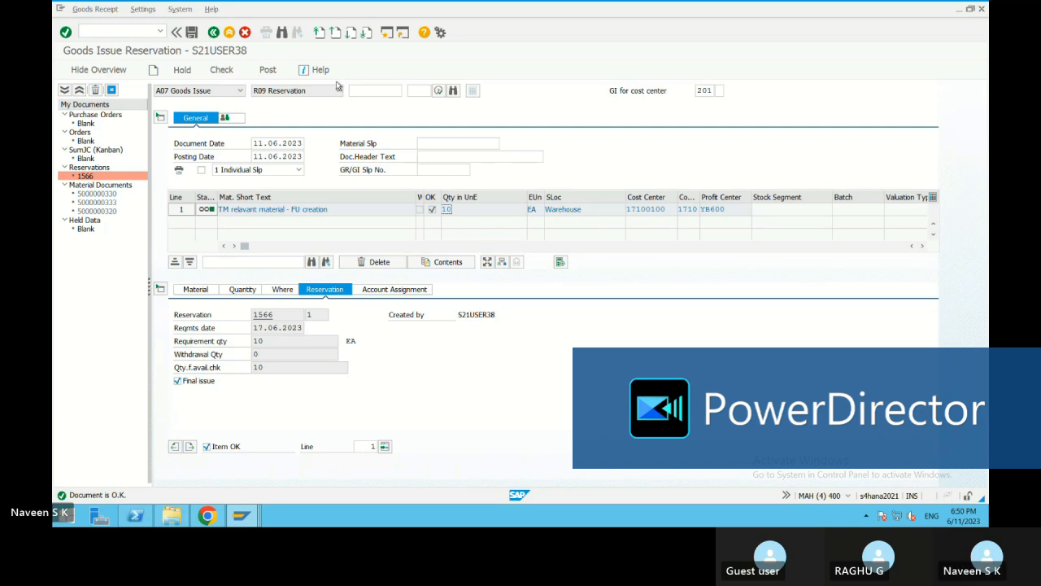
{"action": "left_click", "coordinate": [271, 71]}
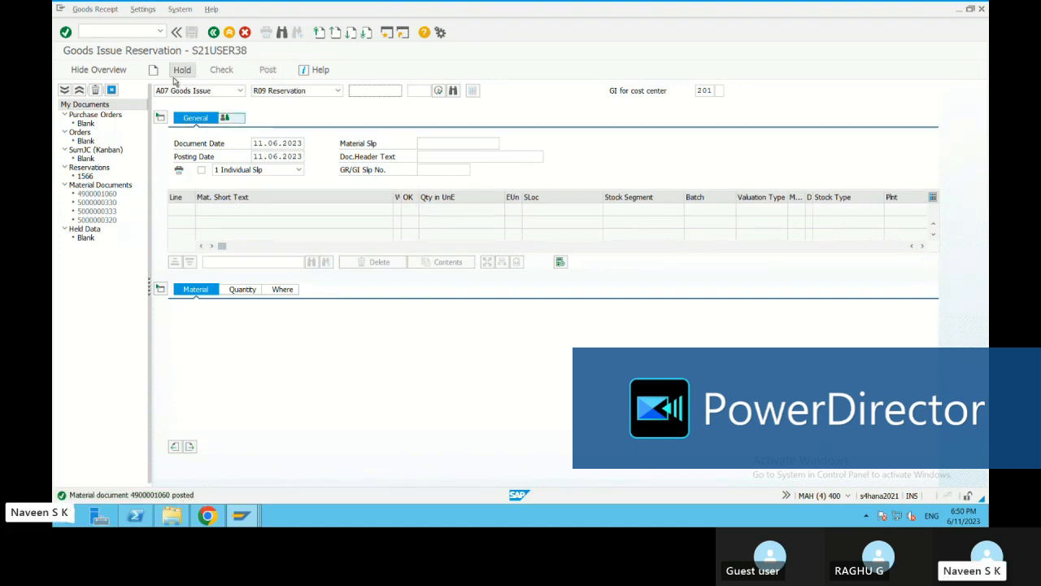
Display the newly posted material document and examine the withdrawal quantity in its reservation data
{"action": "left_click", "coordinate": [211, 90]}
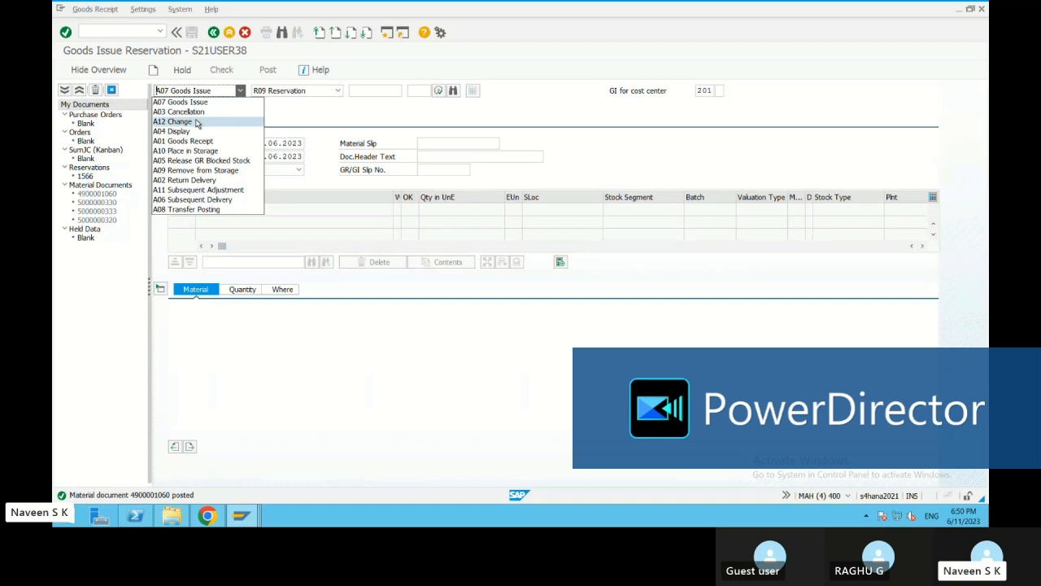
{"action": "left_click", "coordinate": [187, 132]}
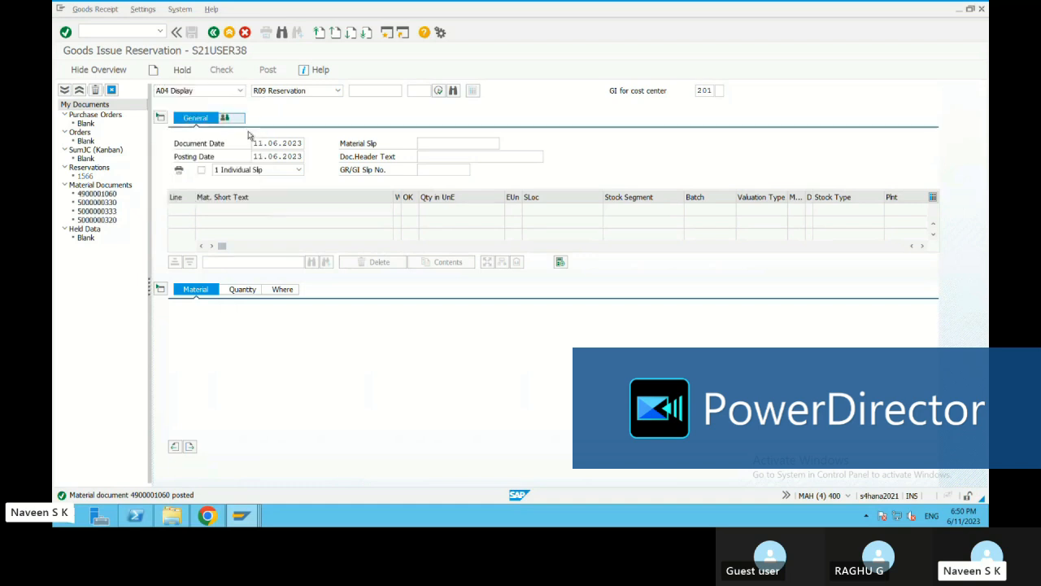
{"action": "left_click", "coordinate": [447, 91]}
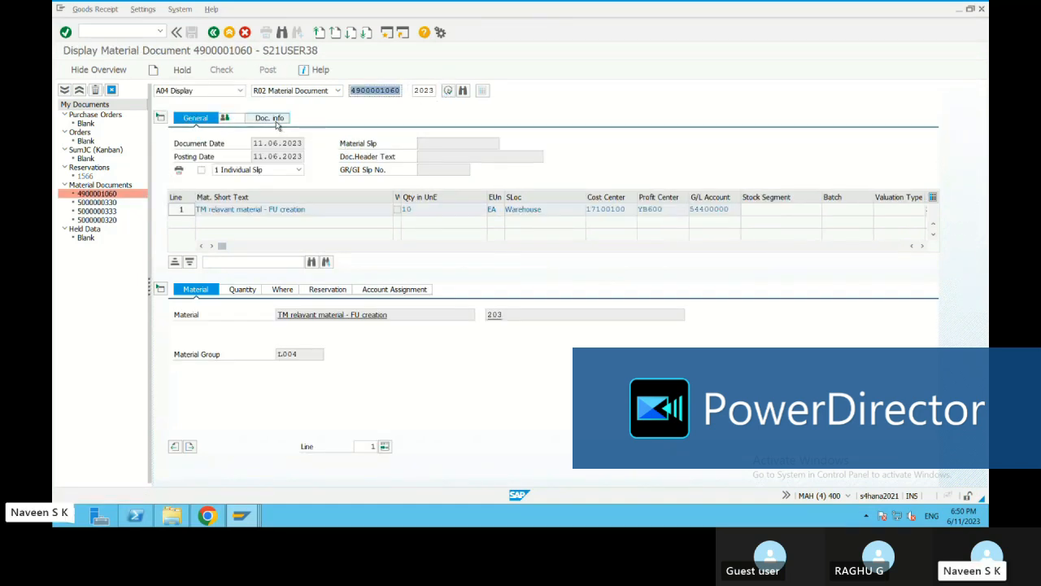
{"action": "left_click", "coordinate": [328, 291]}
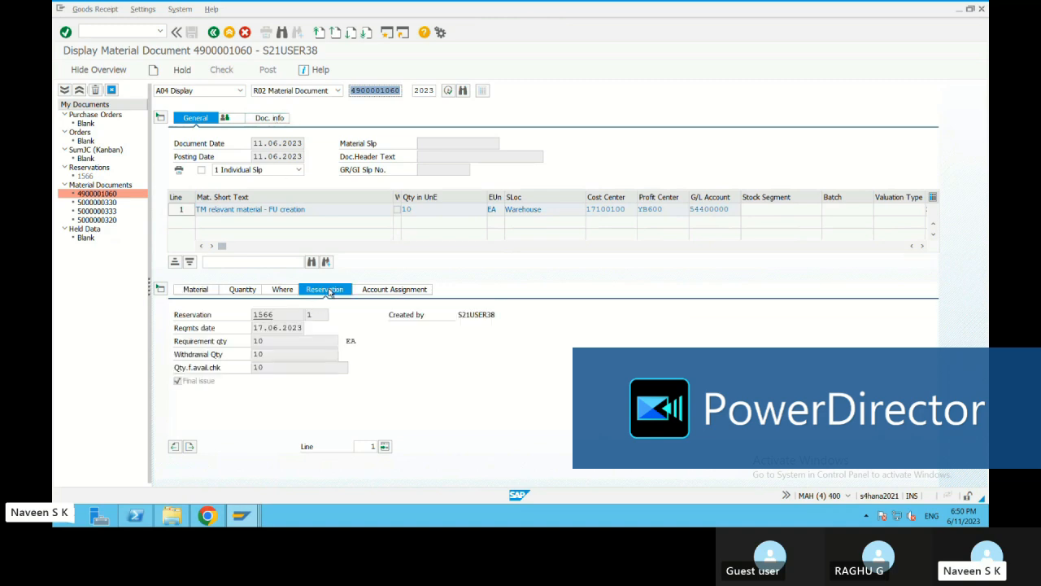
{"action": "left_click", "coordinate": [259, 353]}
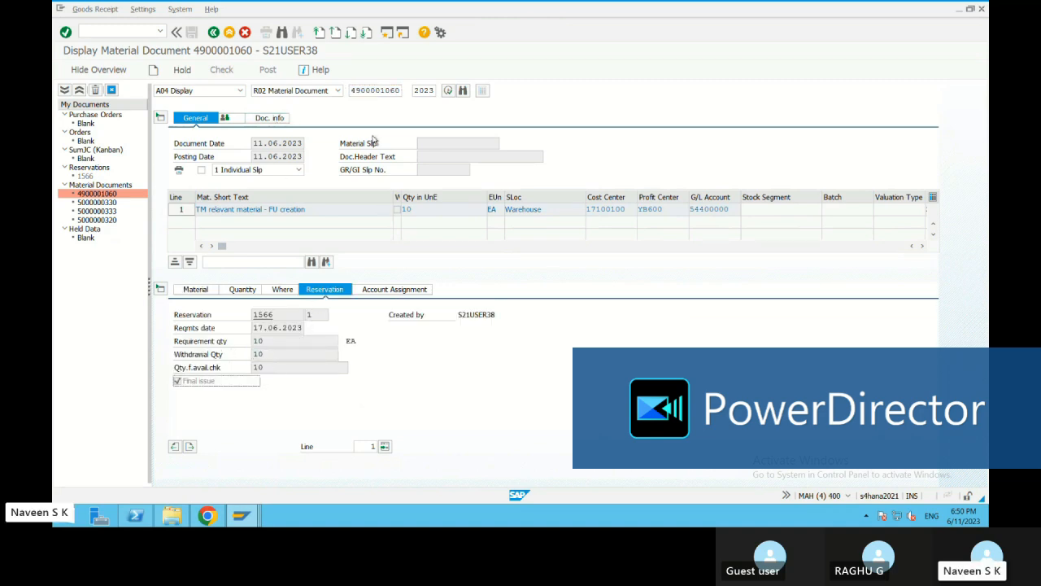
Examine the inventory and consumption postings in the material document's FI document, then return to the SAP Easy Access screen
{"action": "left_click", "coordinate": [275, 119]}
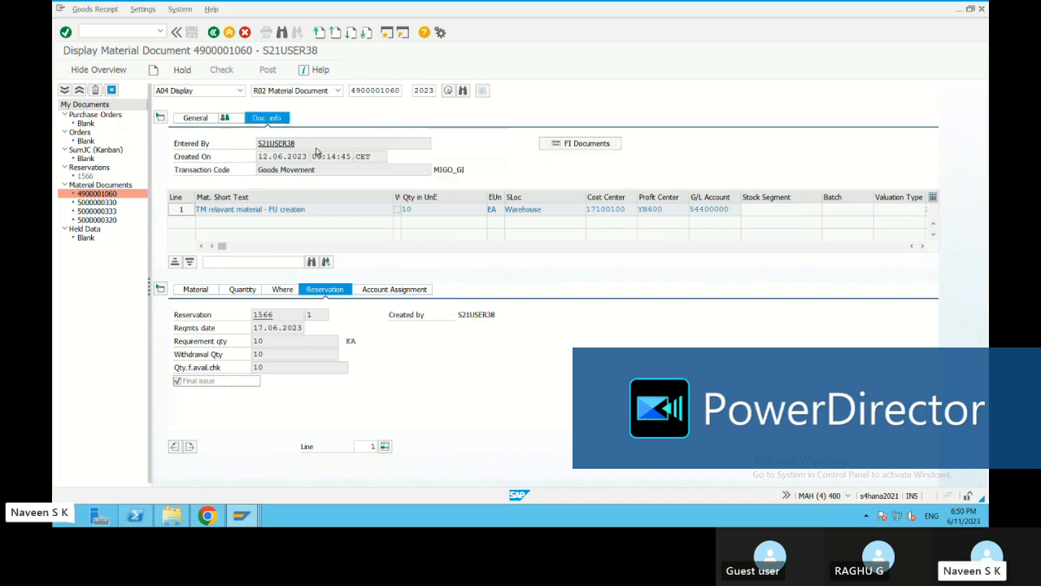
{"action": "left_click", "coordinate": [583, 146]}
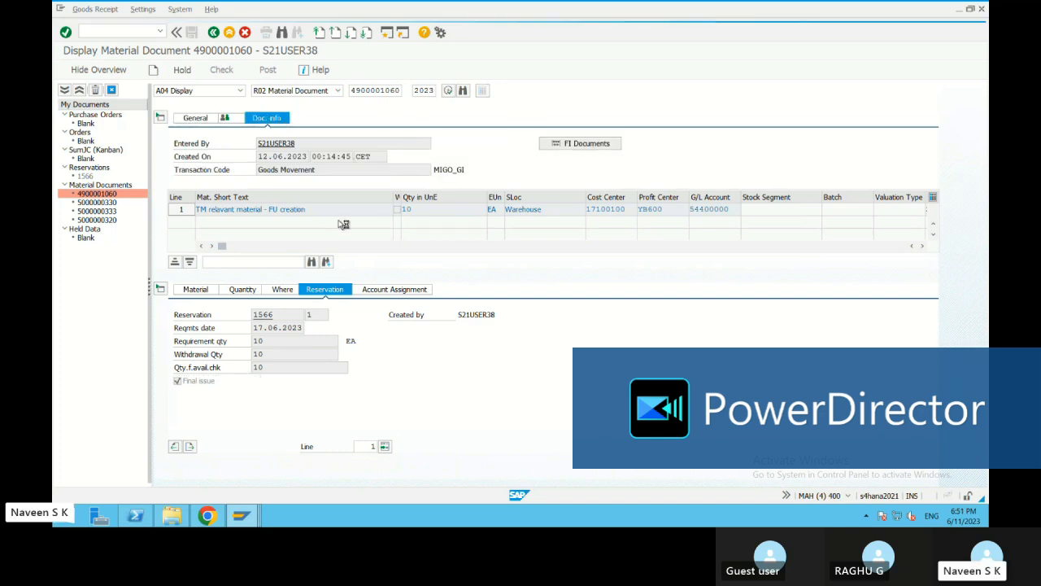
{"action": "double_click", "coordinate": [163, 143]}
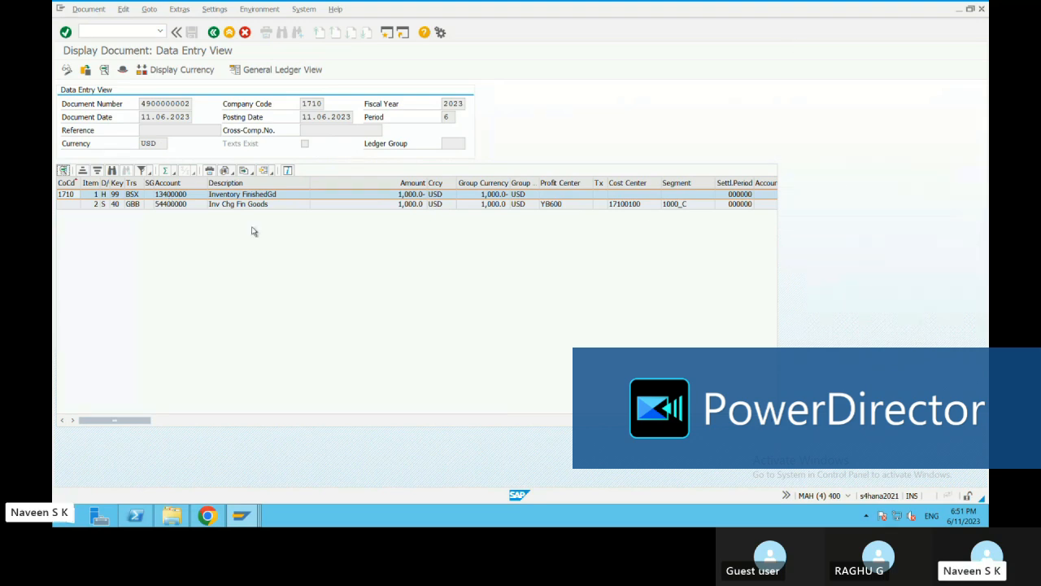
{"action": "left_click", "coordinate": [138, 205]}
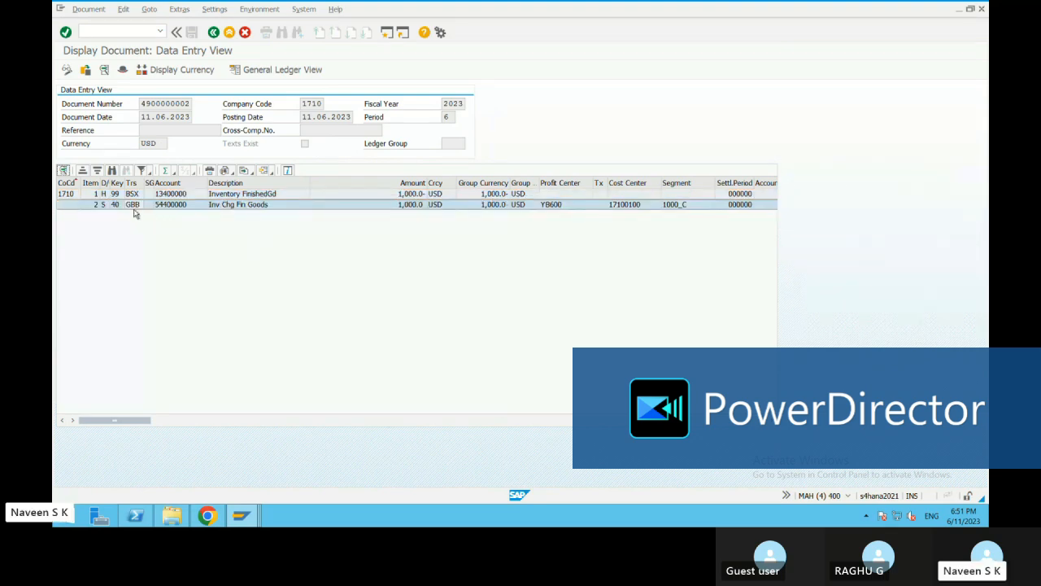
{"action": "left_click", "coordinate": [260, 195]}
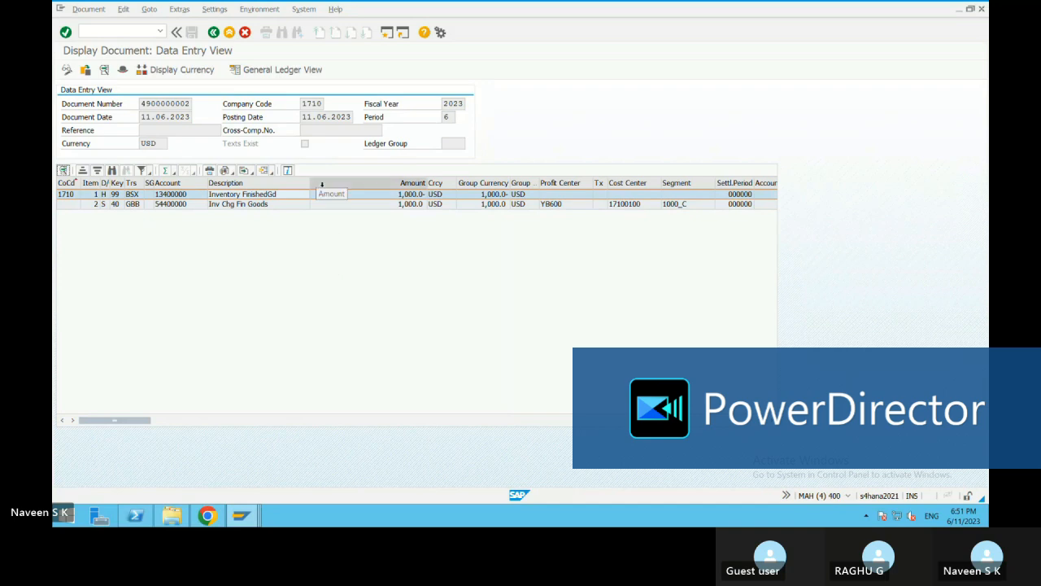
{"action": "left_click", "coordinate": [214, 32]}
{"action": "key", "text": "Escape"}
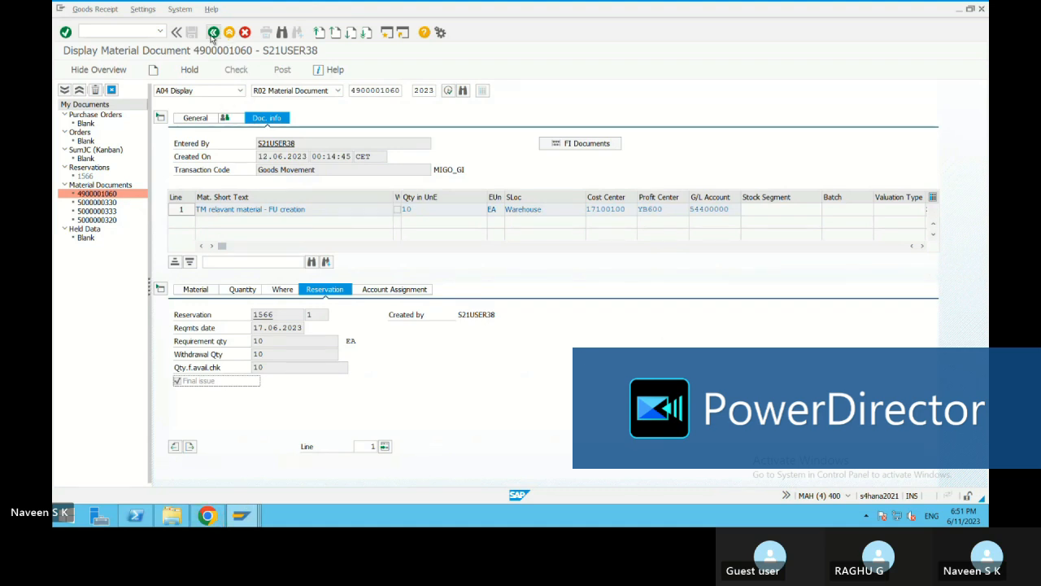
{"action": "left_click", "coordinate": [213, 33]}
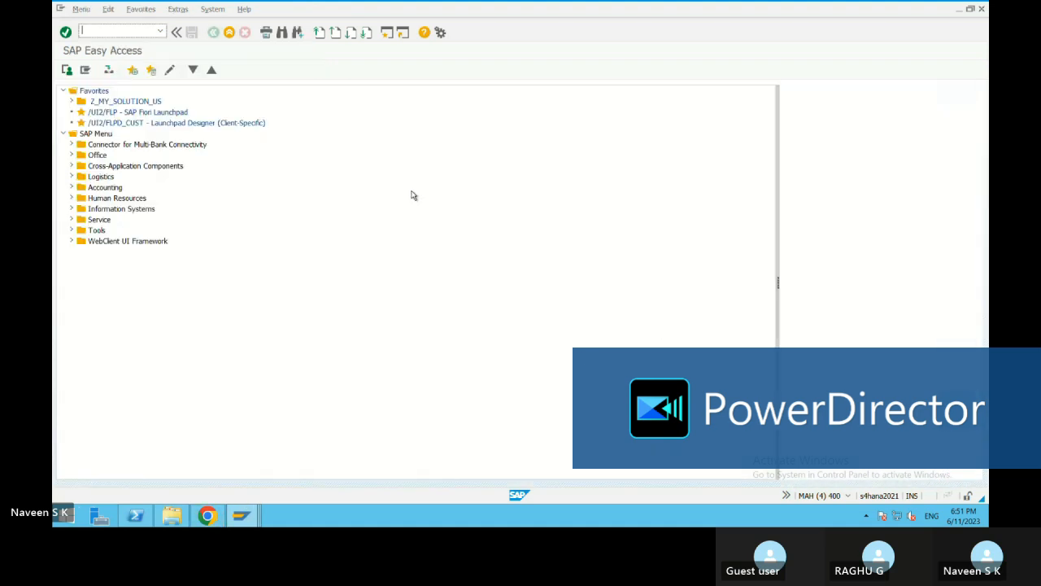